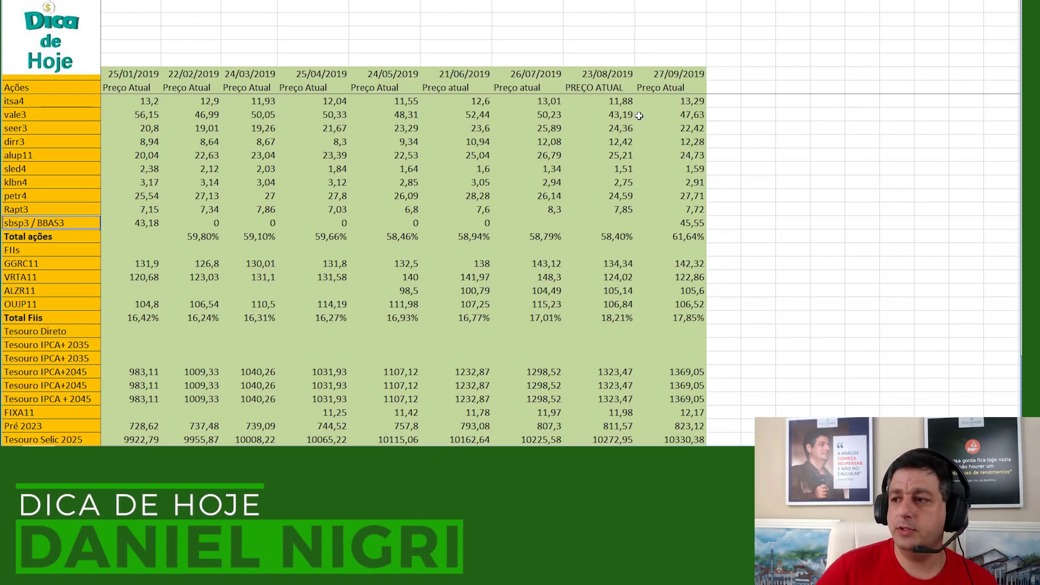
- Compare the 23/08/2019 and 27/09/2019 prices for IBOV, seer3, dirr3 and alup11
scroll(635, 125, "down", 4)
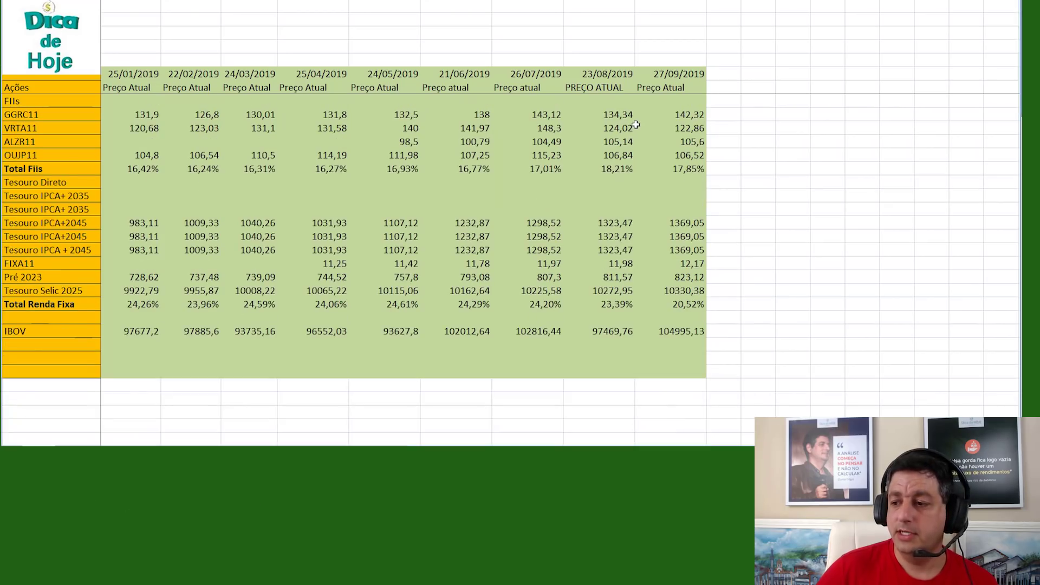
left_click(610, 331)
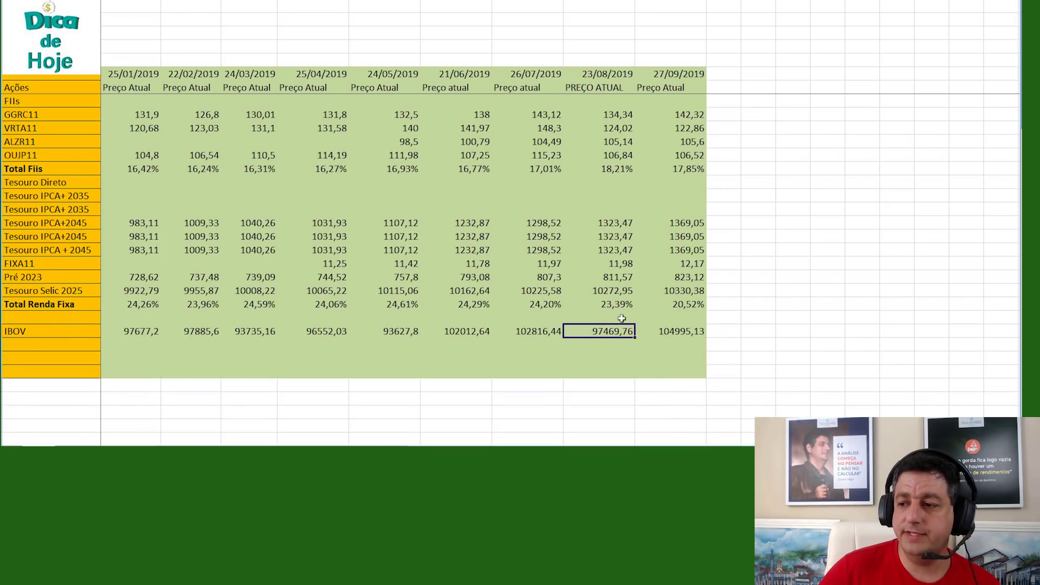
left_click(671, 334)
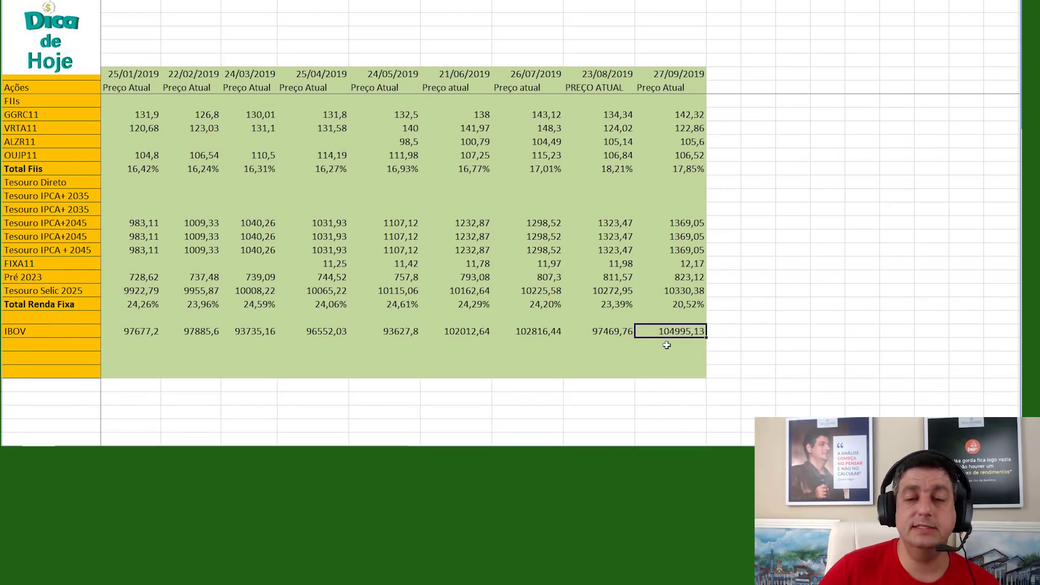
scroll(667, 345, "up", 4)
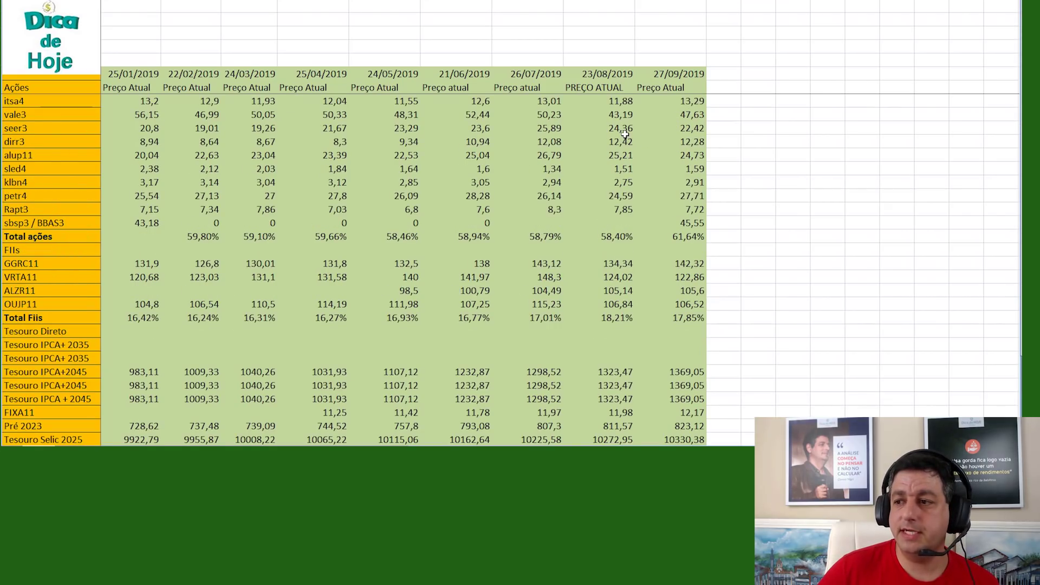
left_click_drag(625, 134, 659, 128)
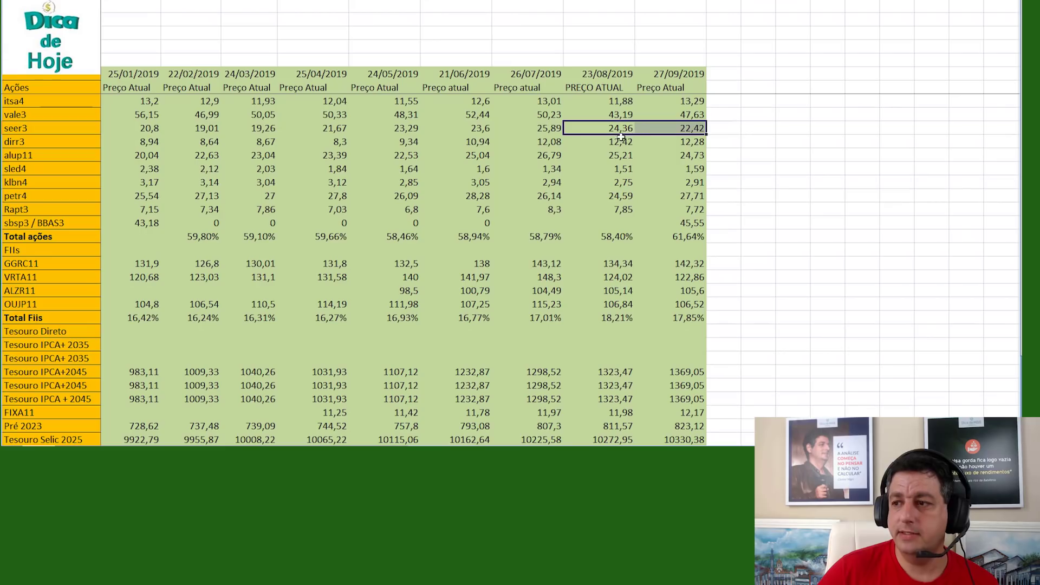
left_click_drag(613, 142, 692, 142)
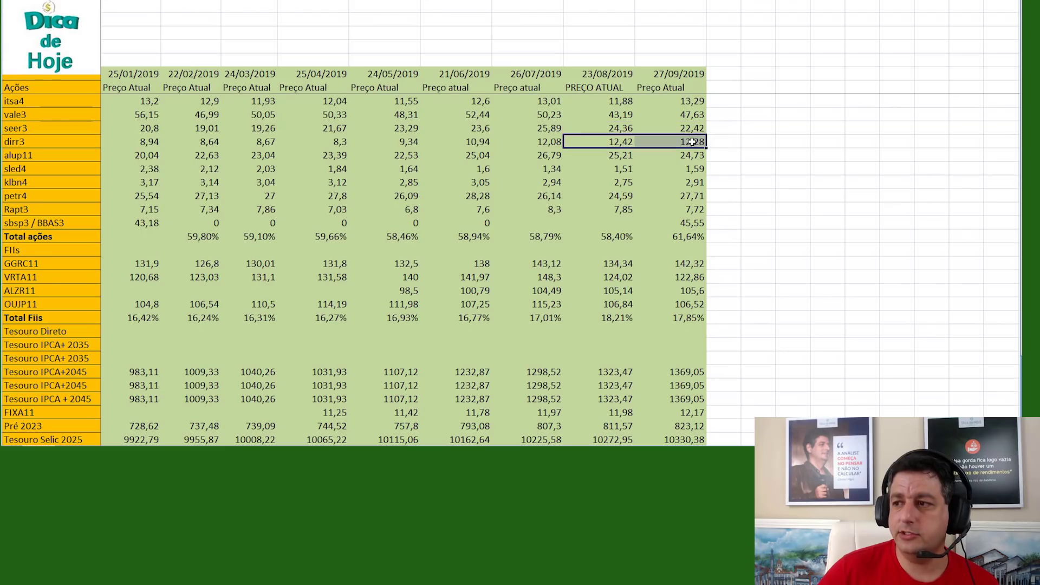
left_click_drag(624, 154, 695, 157)
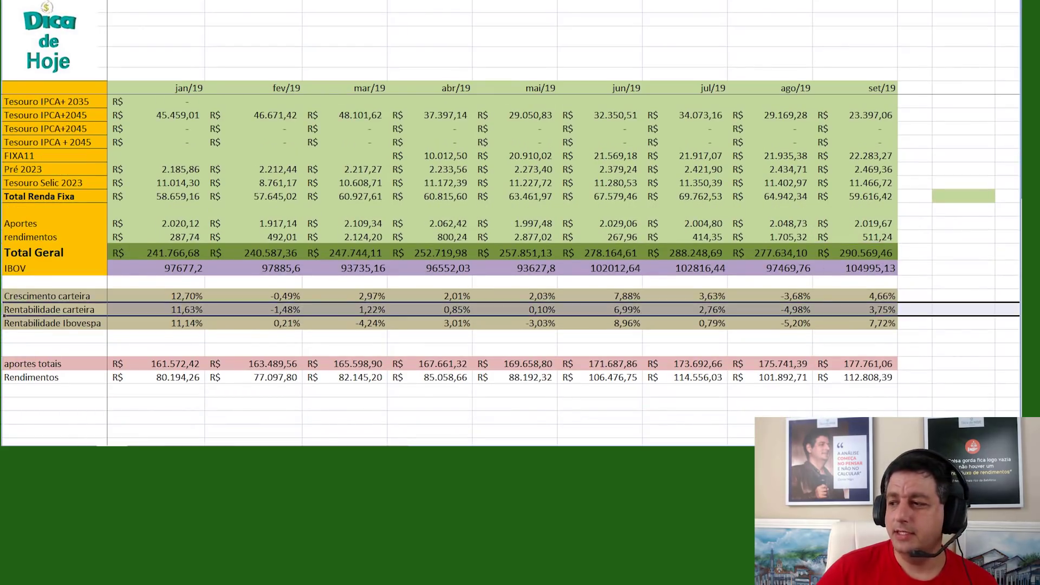
- Compare the set/19 portfolio and Ibovespa returns, and check IBOV against accumulated Rendimentos from jul/19 to set/19
left_click(876, 307)
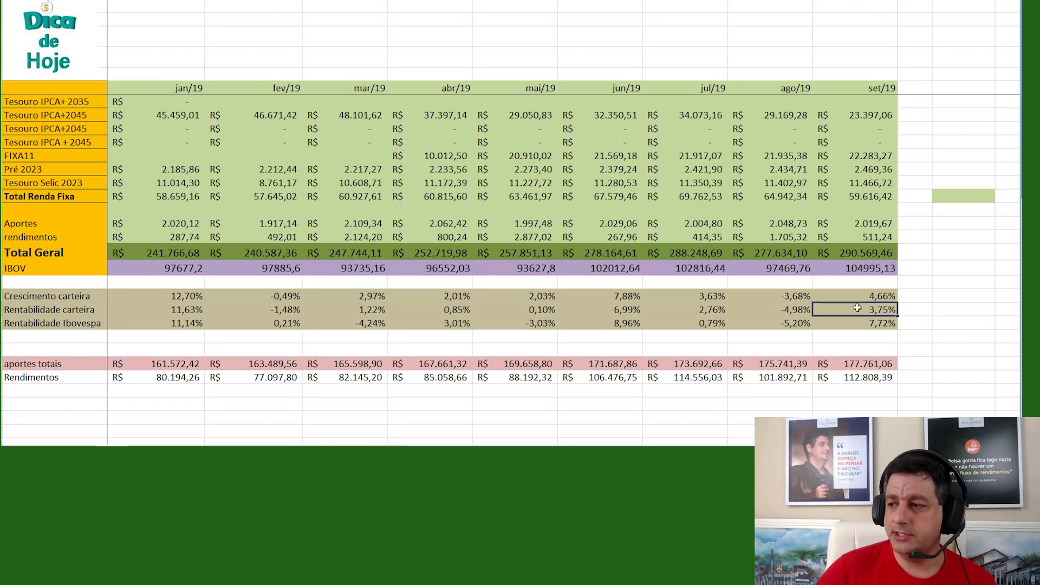
left_click(876, 325)
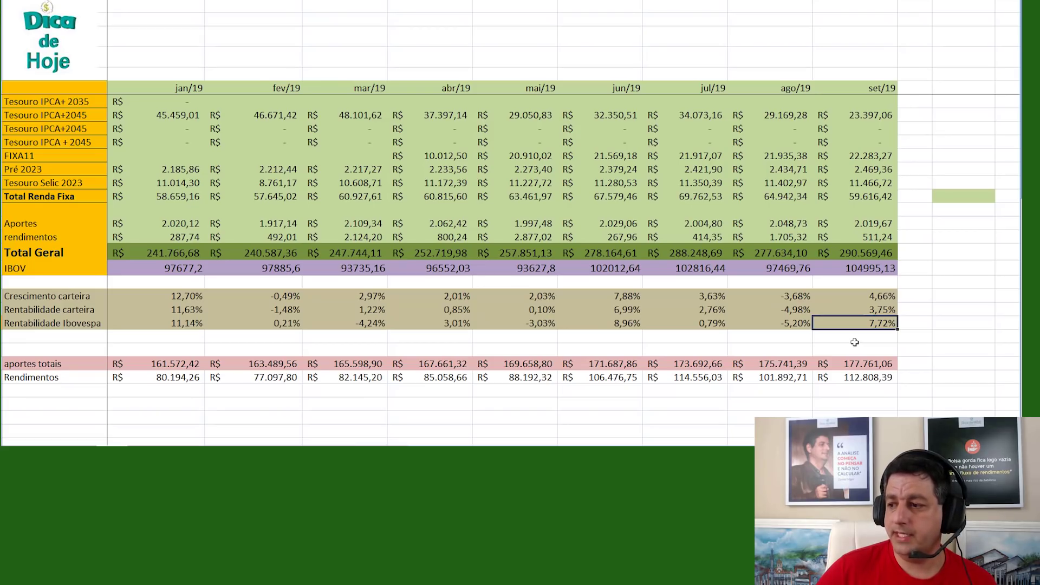
left_click_drag(796, 377, 889, 378)
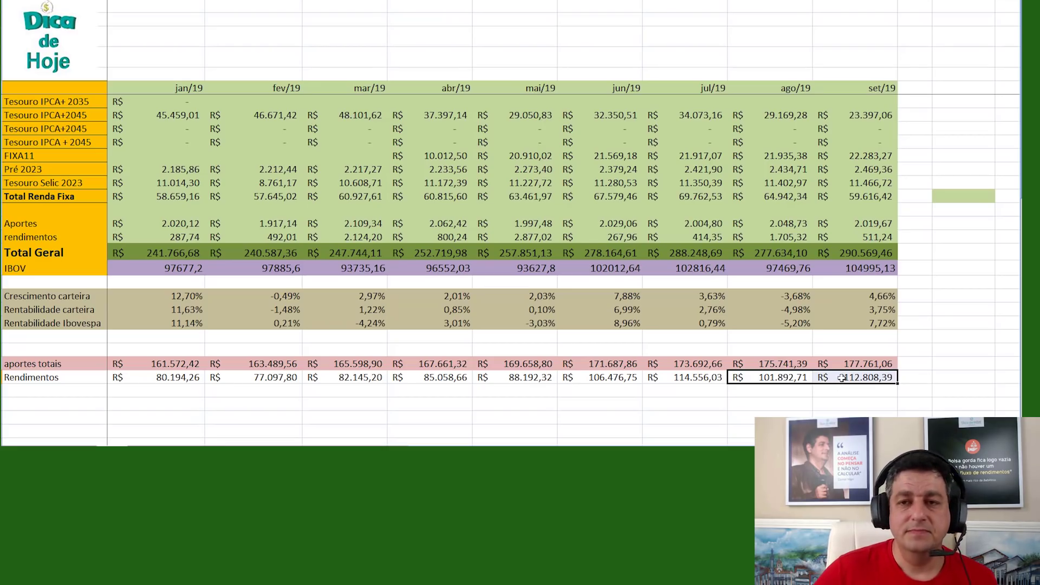
left_click(706, 265)
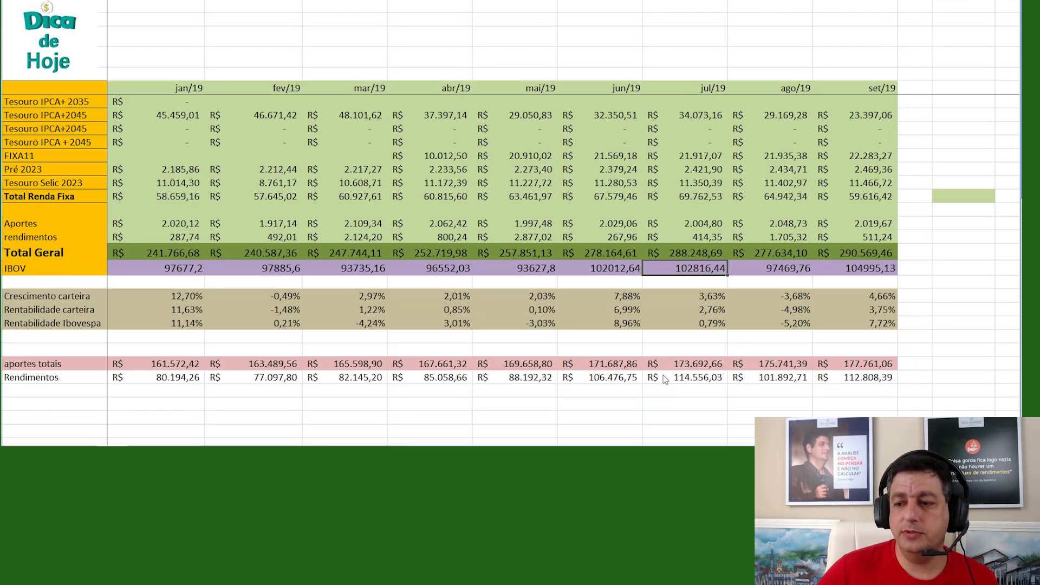
left_click(682, 376)
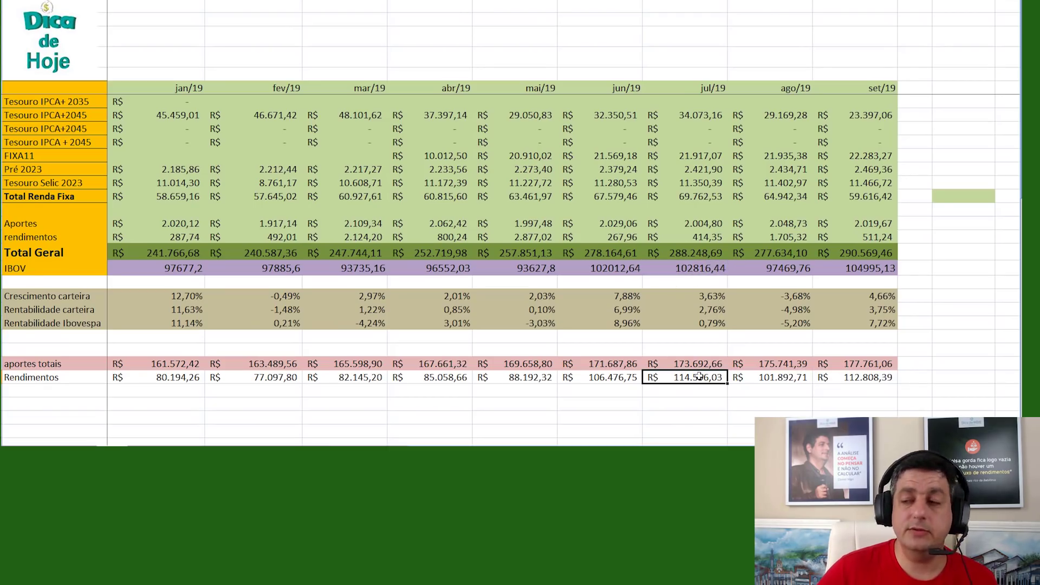
left_click(850, 264)
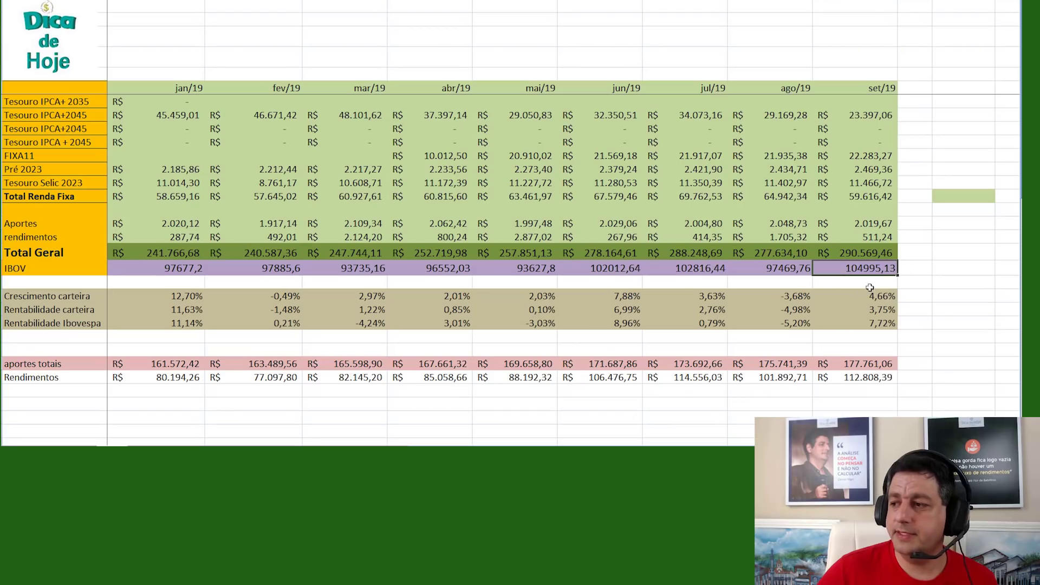
left_click(867, 376)
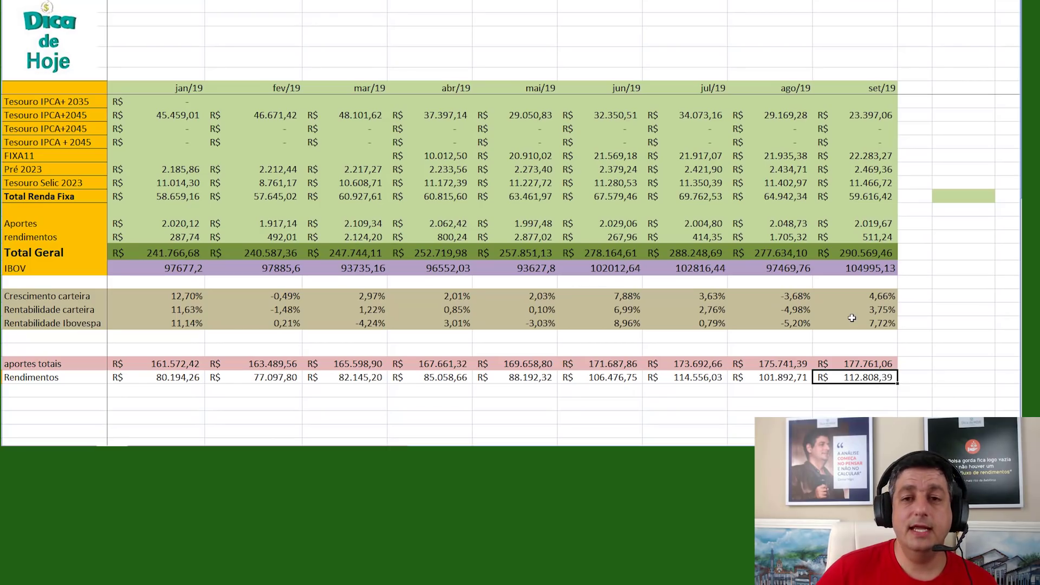
- Review the set/19 total values for bbas3, Total ações, Total FIIs and Total Renda Fixa
scroll(852, 318, "up", 7)
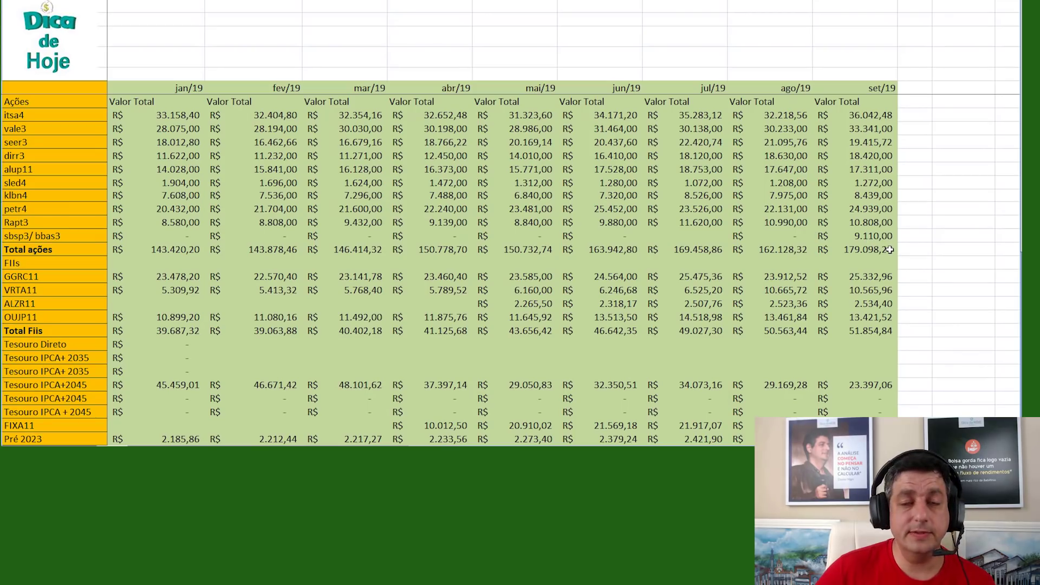
left_click(854, 239)
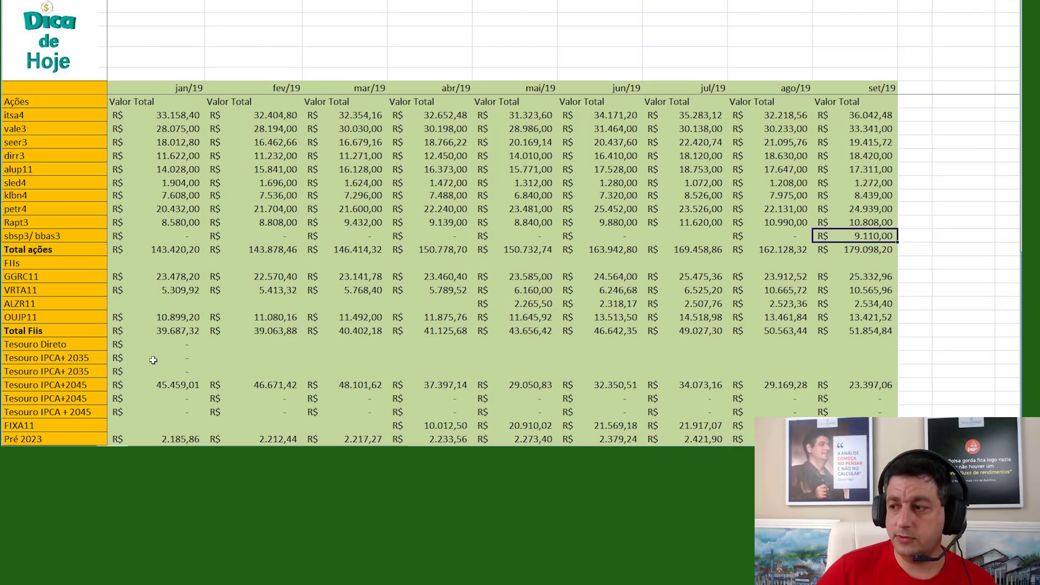
left_click(849, 249)
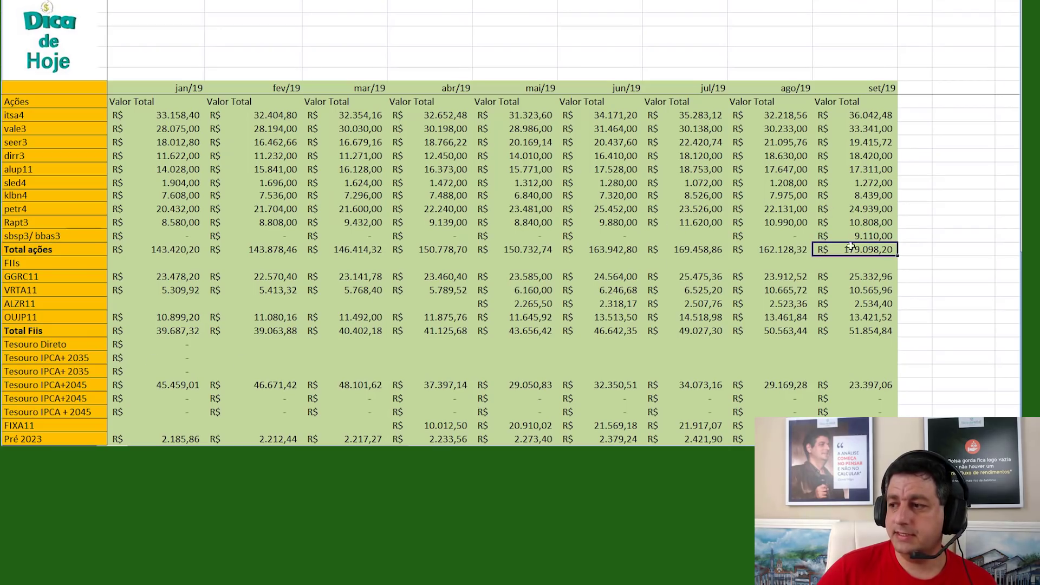
scroll(881, 215, "down", 4)
left_click(868, 186)
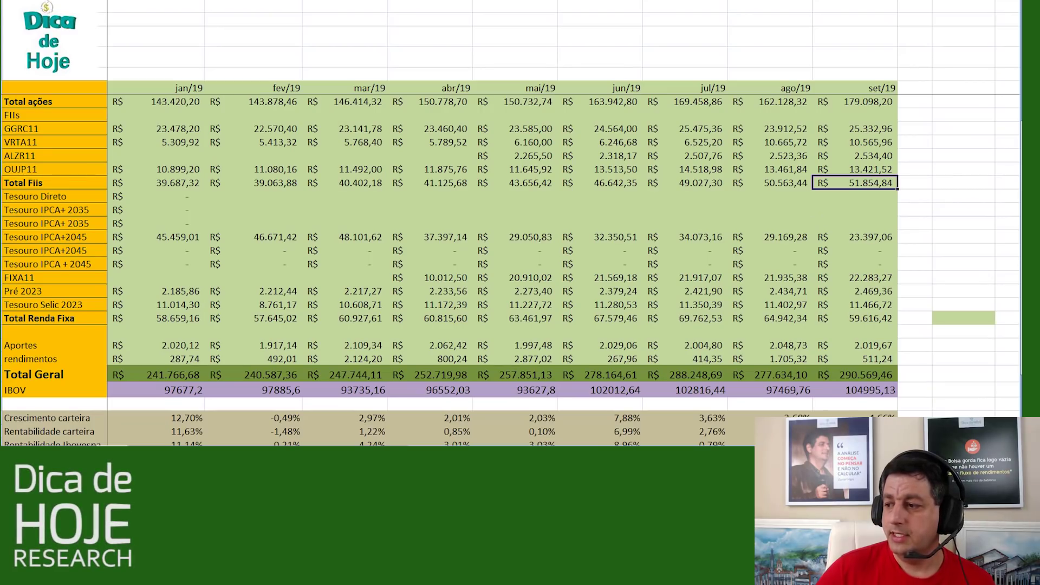
left_click(858, 317)
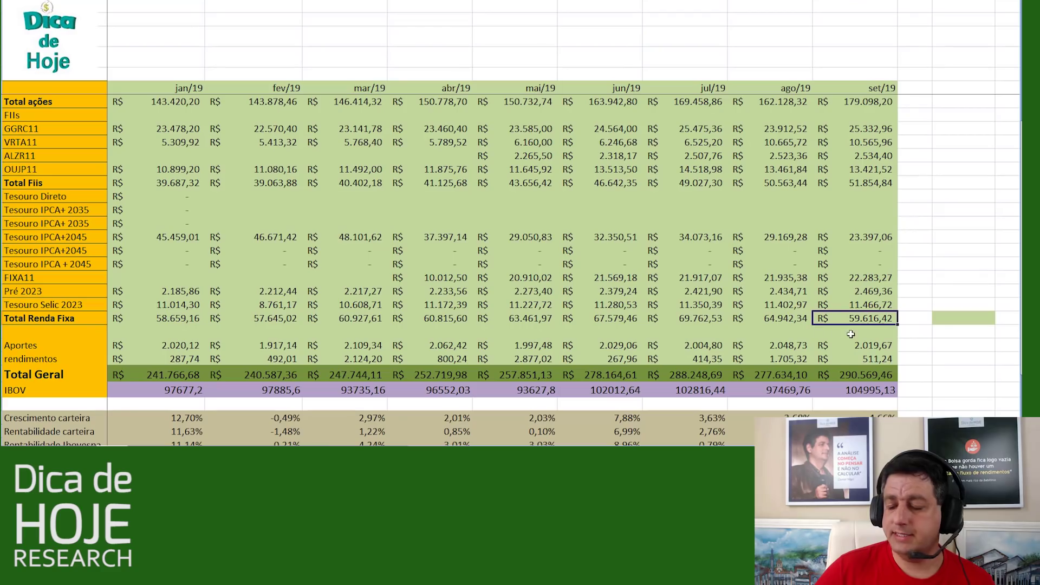
- Check the 27/09/2019 allocation percentages for ações, FIIs and Renda Fixa, plus the set/19 Aportes and rendimentos amounts
key("ctrl+Page_Up")
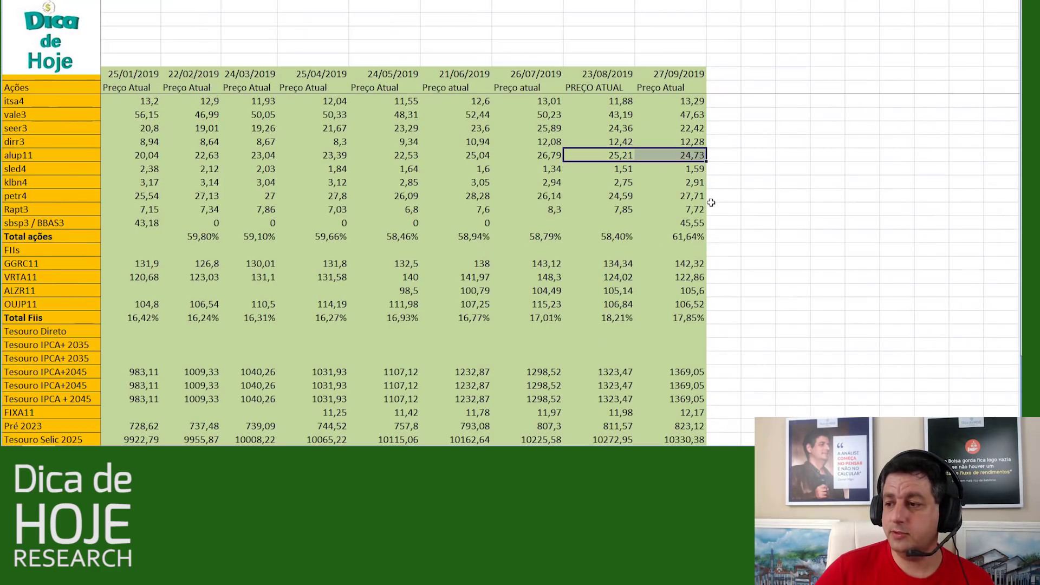
left_click(679, 236)
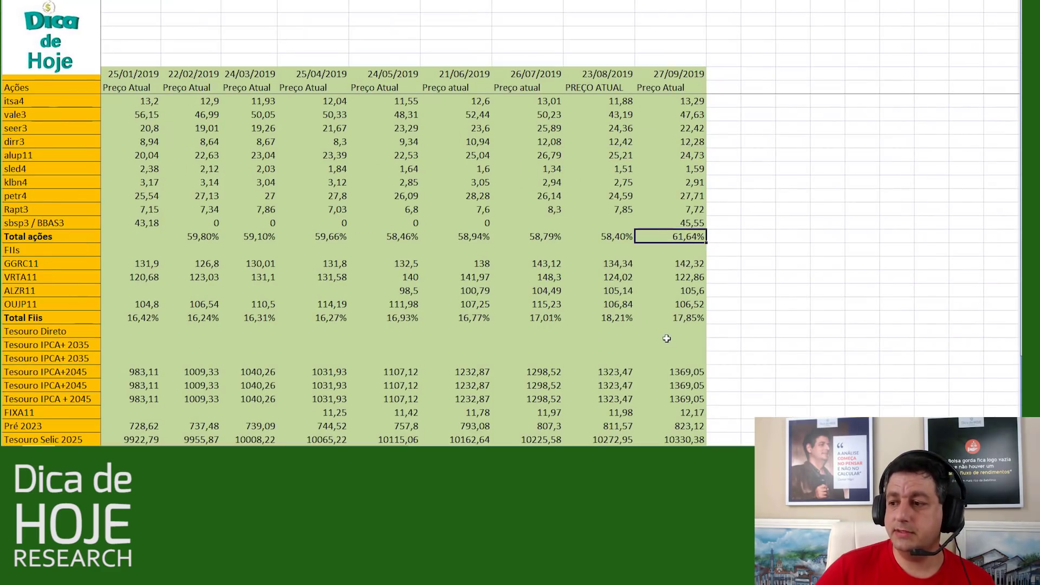
left_click(683, 319)
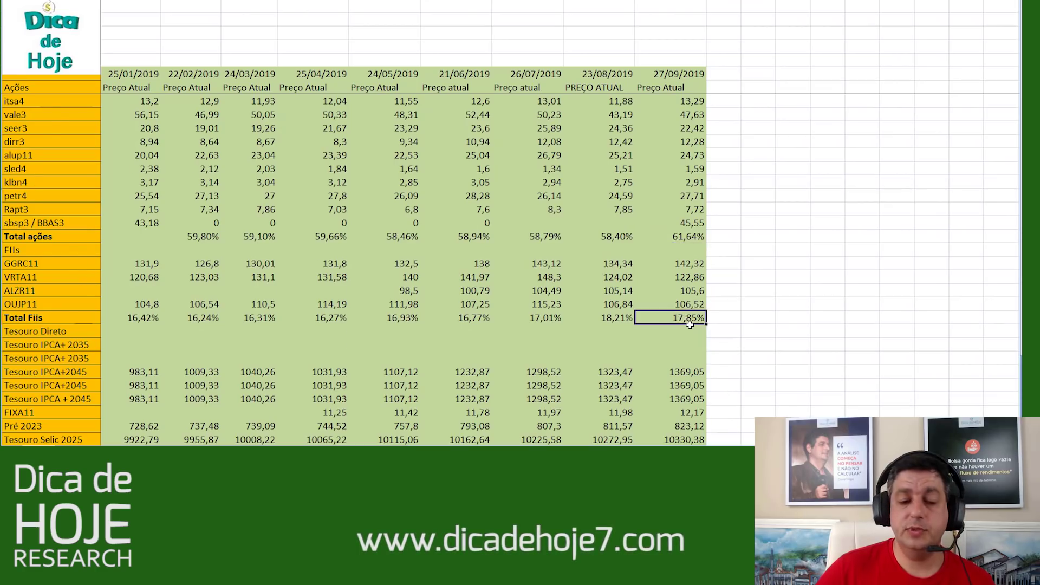
scroll(685, 325, "down", 3)
left_click(682, 343)
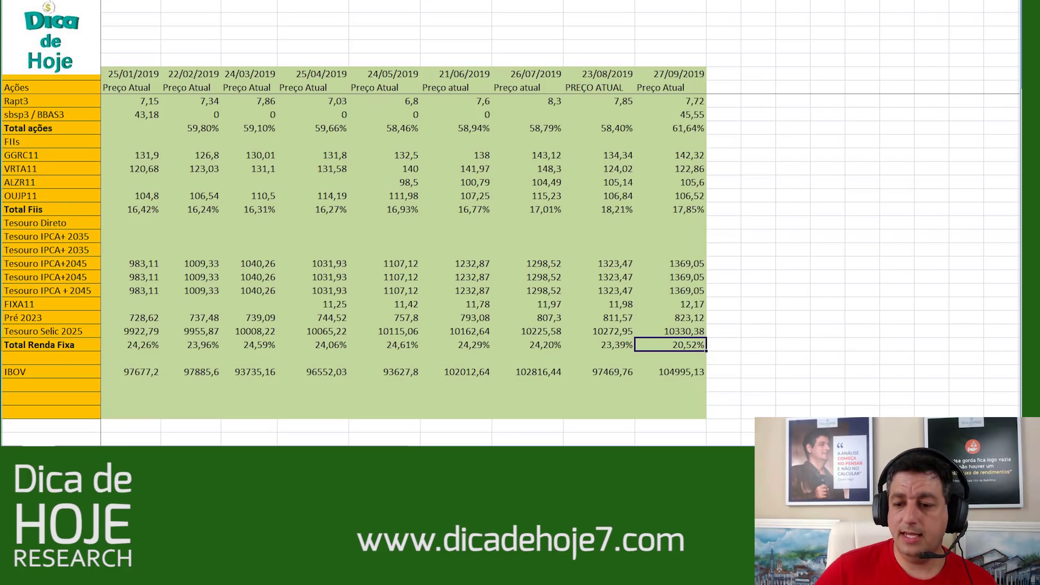
key("ctrl+Page_Down")
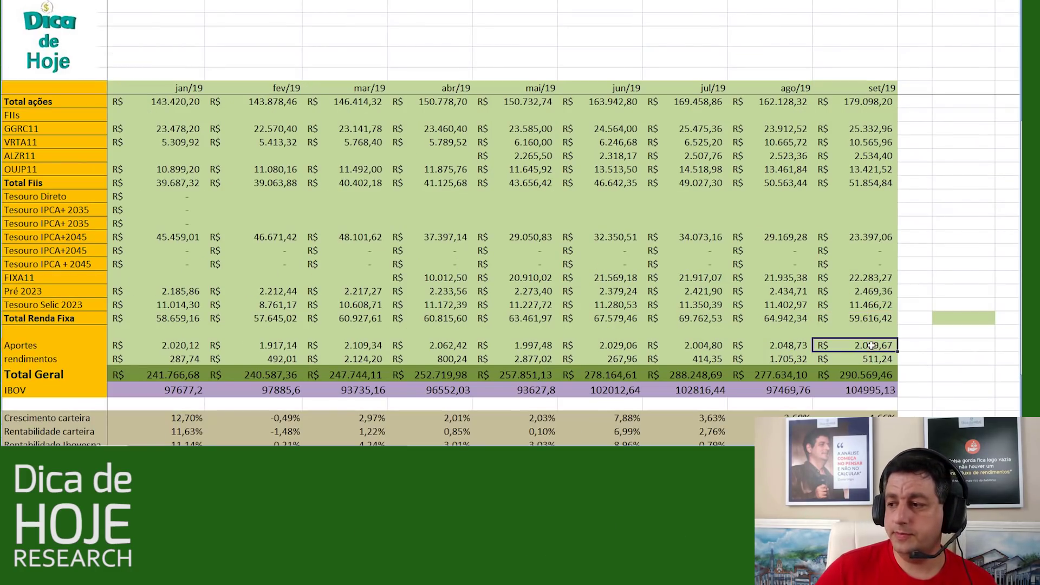
left_click(861, 356)
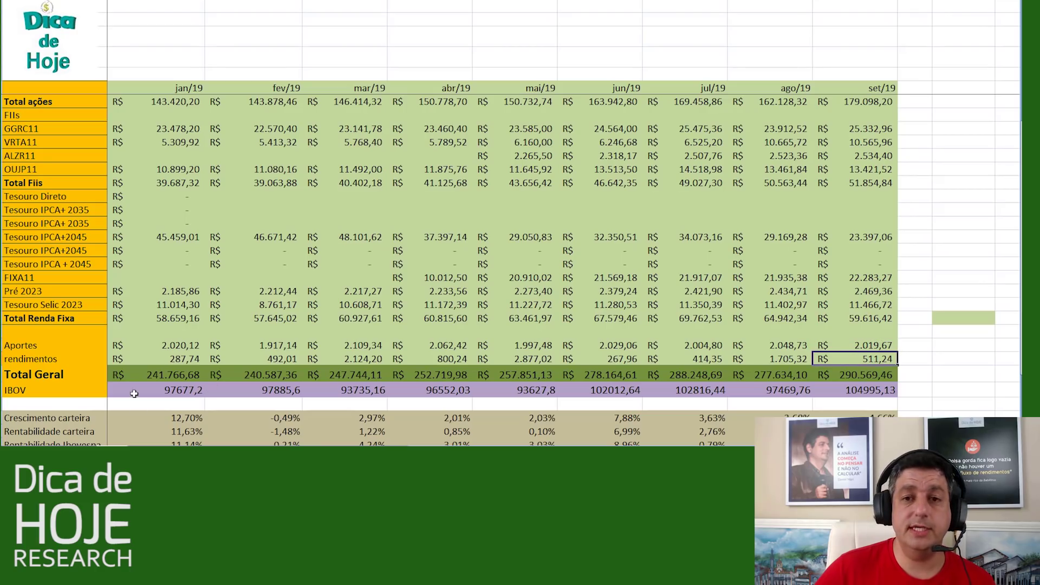
- Review the 27/09/2019 BBAS3 purchase and Tesouro IPCA 2045 sale in the transaction log
key("ctrl+Page_Up")
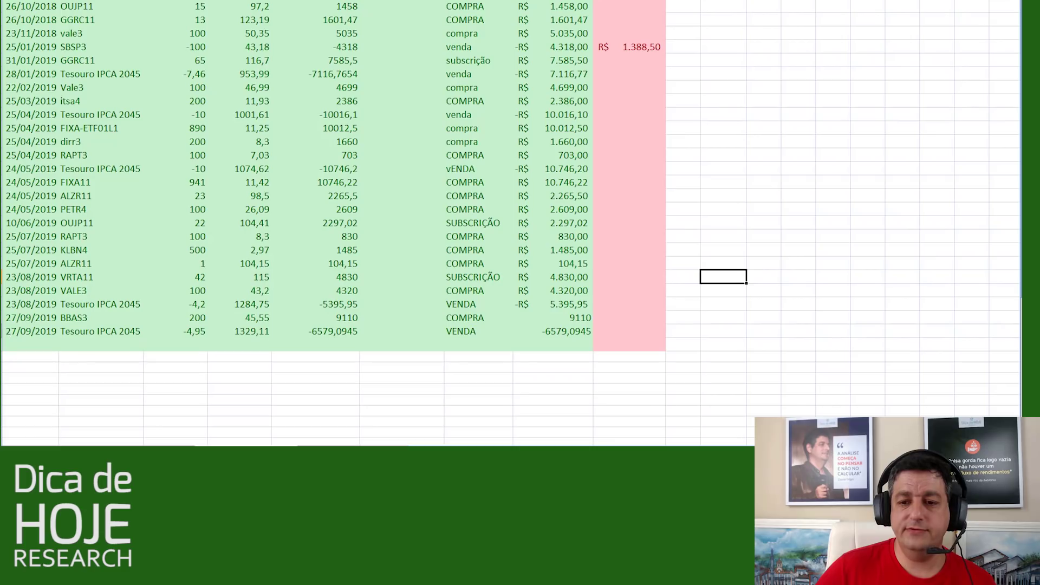
left_click(2, 331)
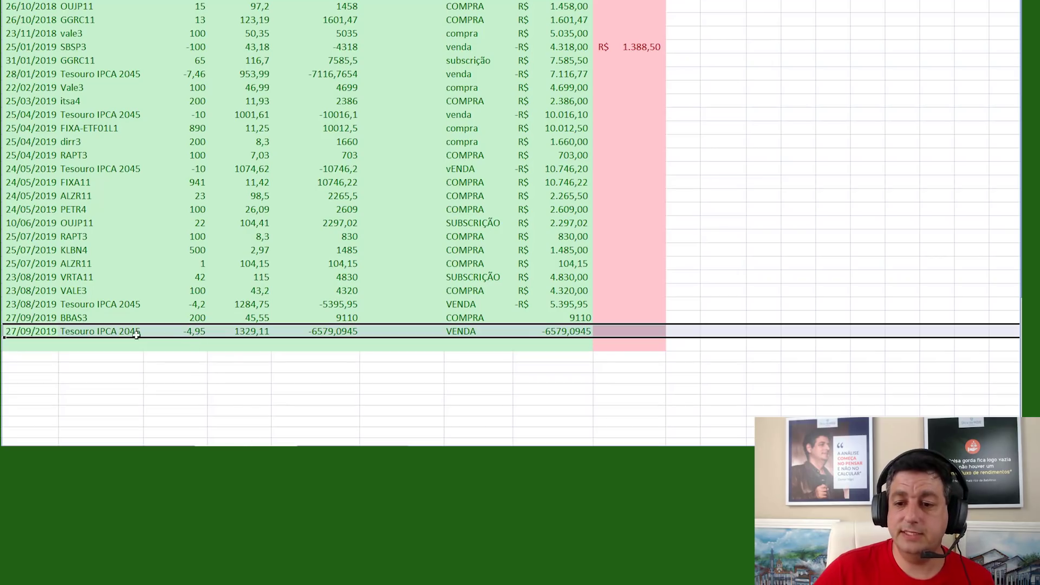
left_click(5, 319)
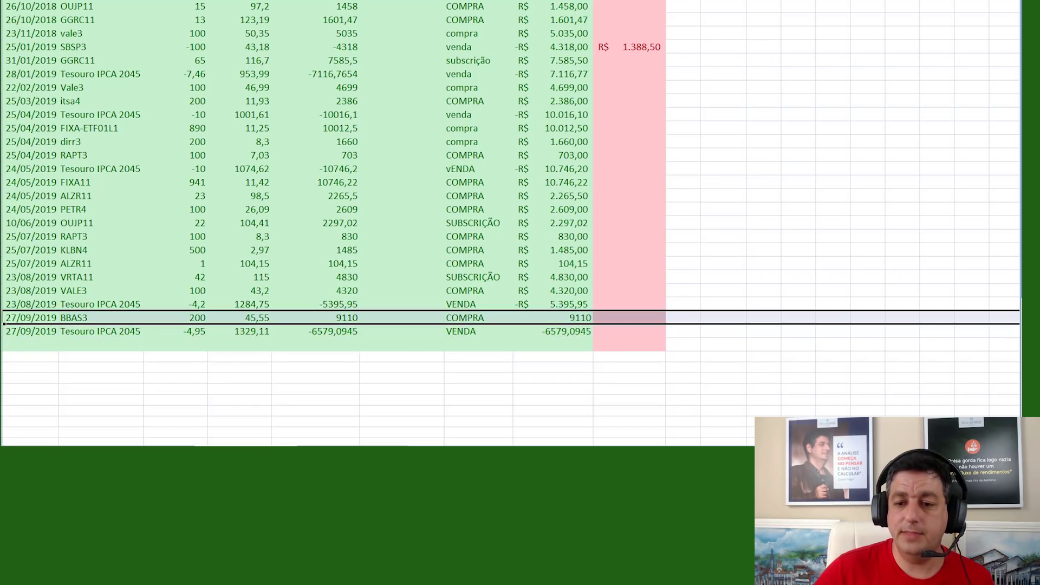
left_click(111, 329)
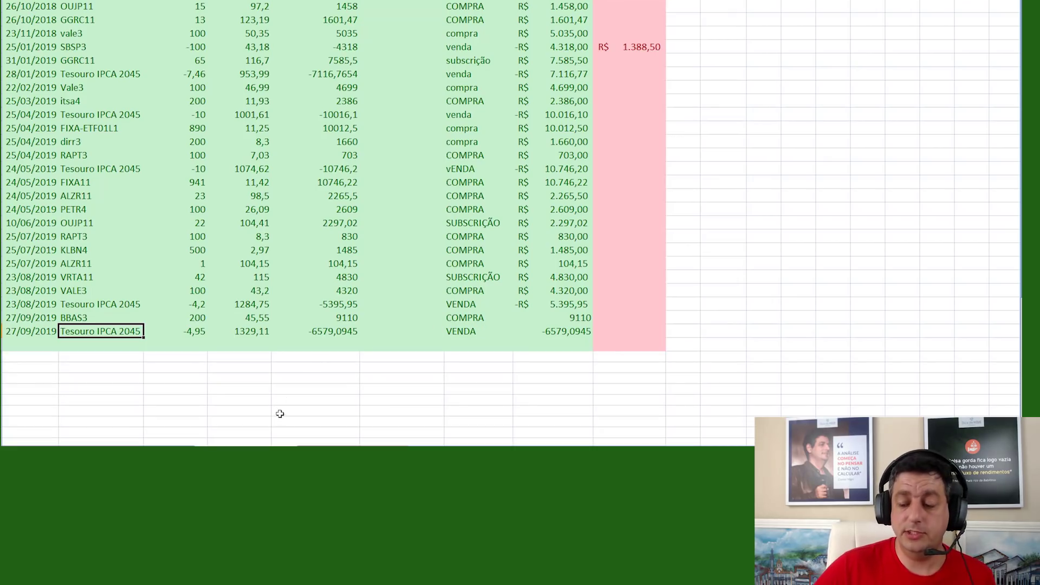
- Trace the Tesouro IPCA+2045 quantity held across dez/17, jun/19, ago/19 and set/19 on the positions sheet
key("ctrl+Page_Up")
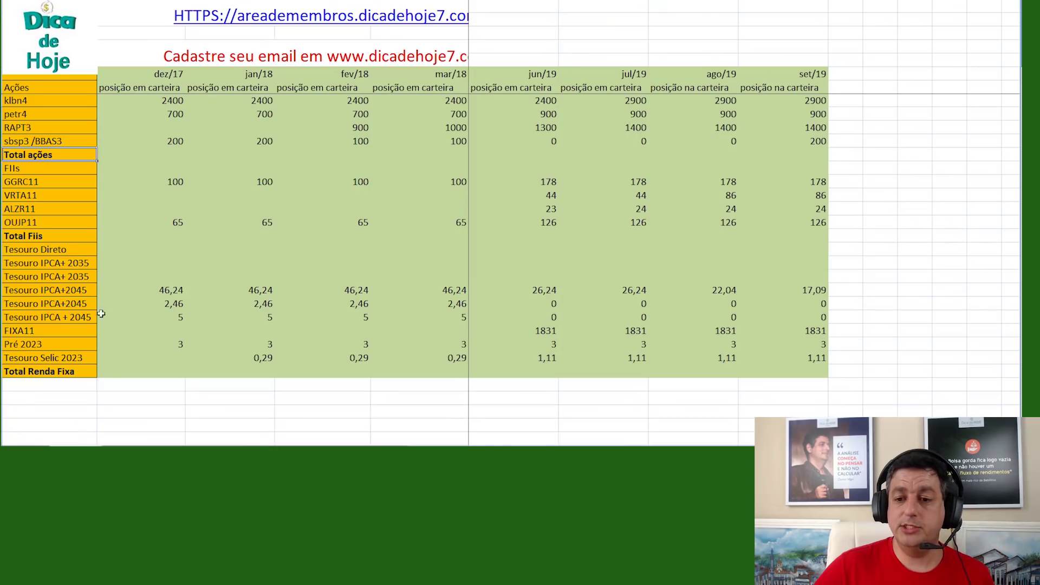
left_click(45, 290)
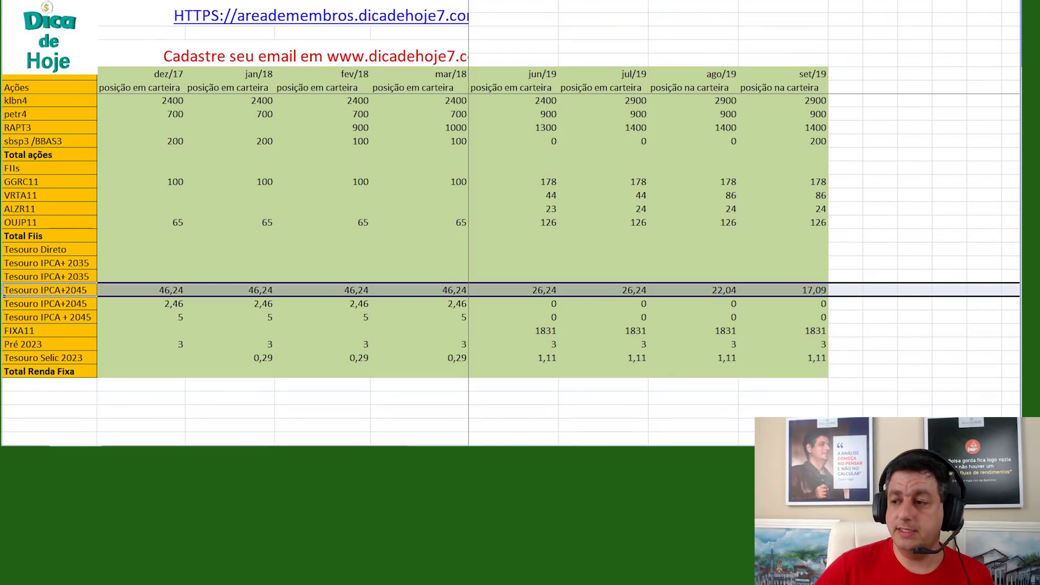
left_click(145, 290)
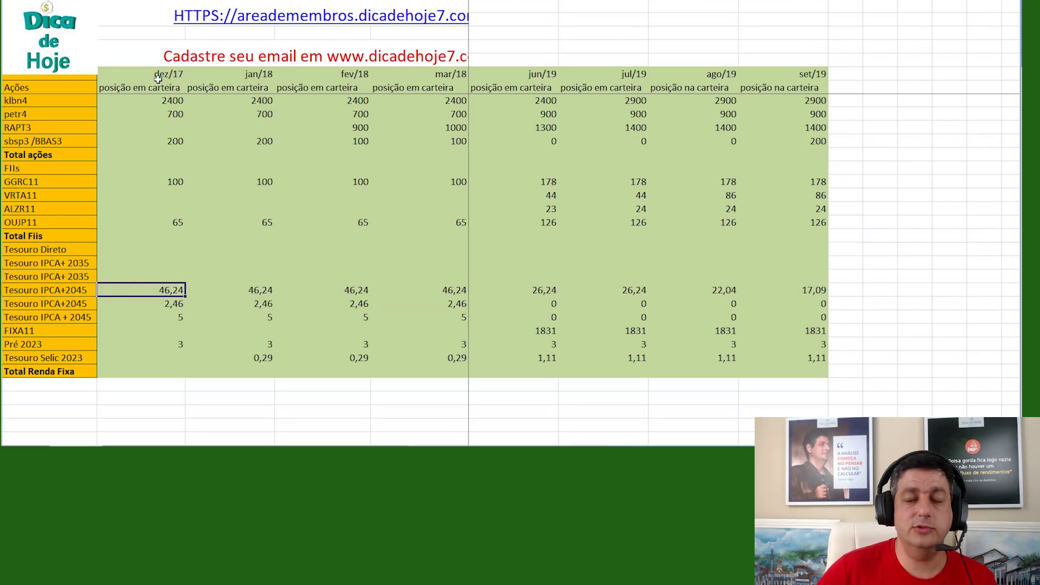
left_click(528, 292)
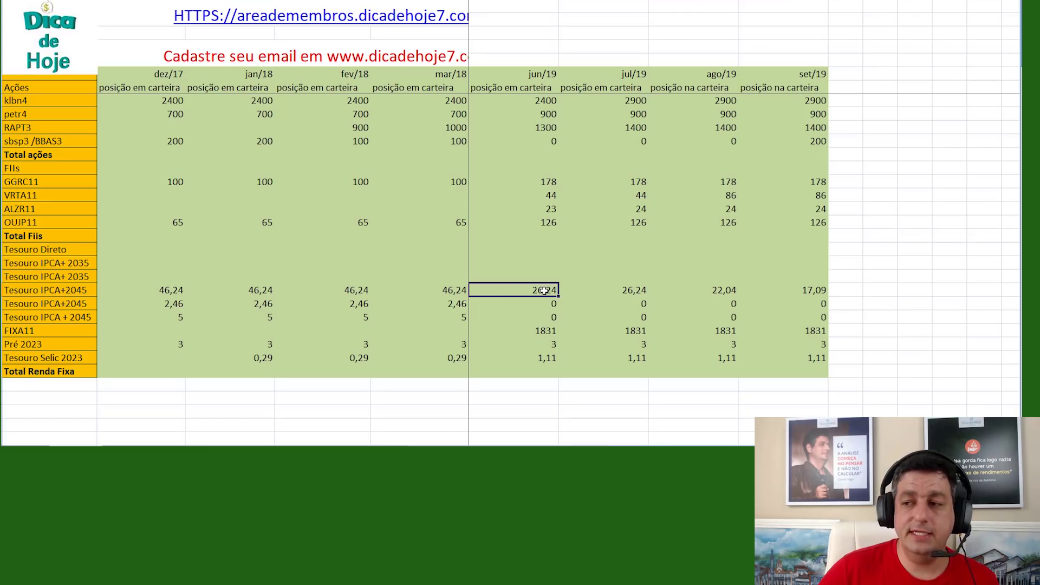
left_click(732, 293)
left_click(805, 286)
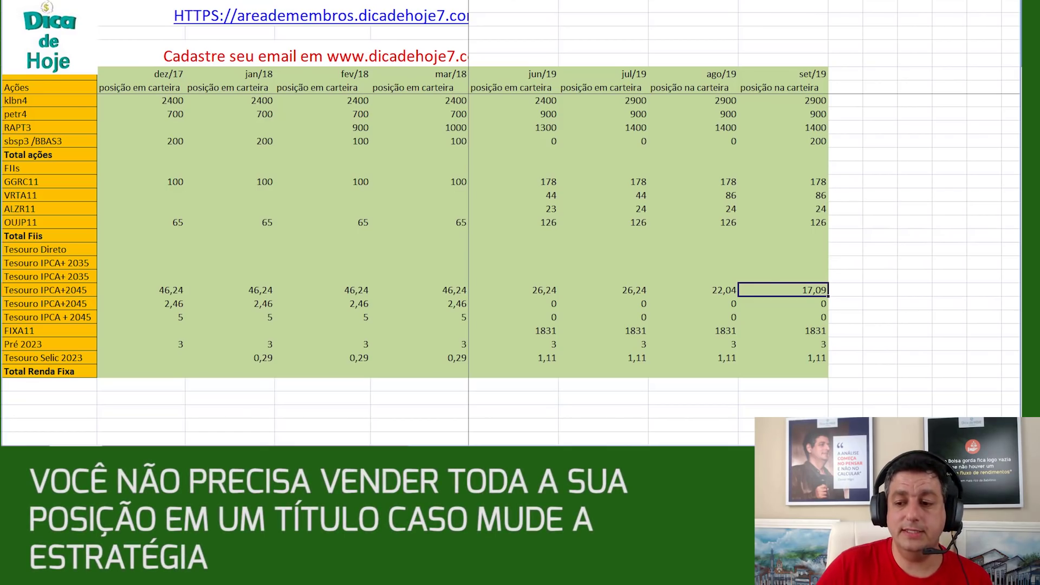
- Return to the transaction log entry for the 27/09/2019 Tesouro IPCA 2045 sale
key("ctrl+Page_Down")
key("ctrl+Page_Up")
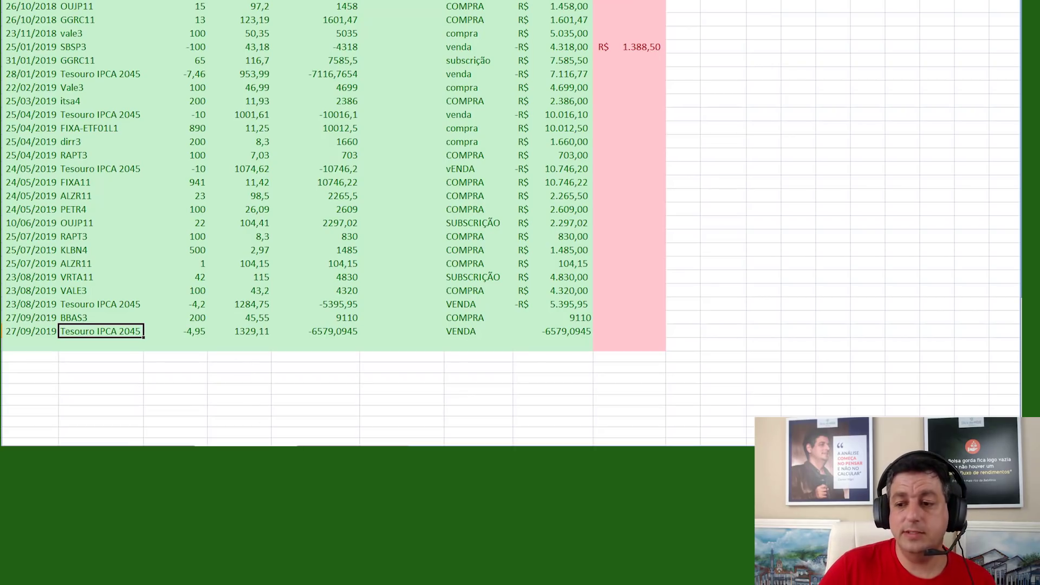
- Review the dividend log's ITSA4 and SEER3 entries, SEER3's 10/09/2019 payment date, and the last rows from SEER3 to VRTA11
key("ctrl+Page_Down")
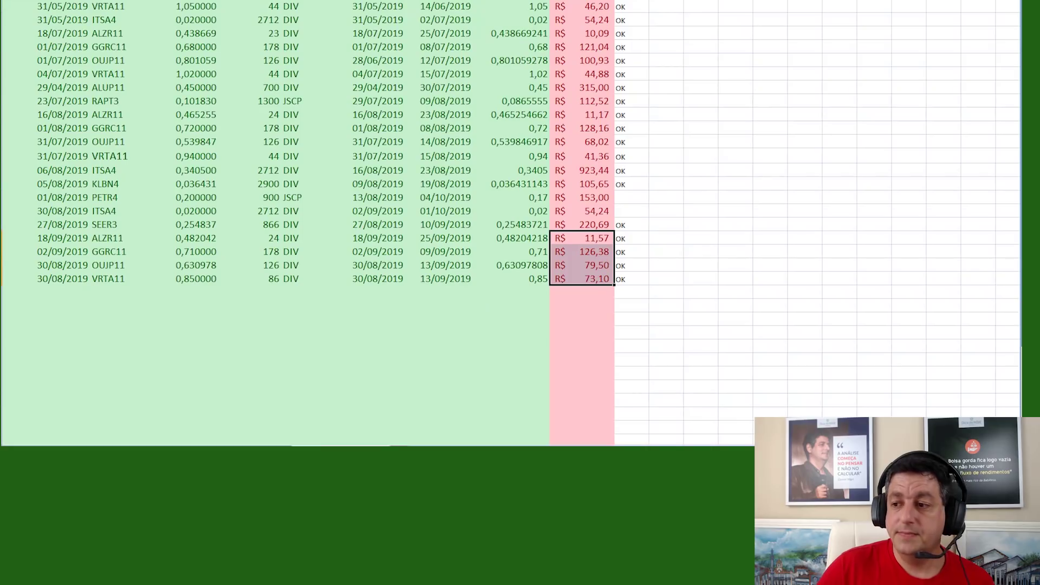
left_click(496, 240)
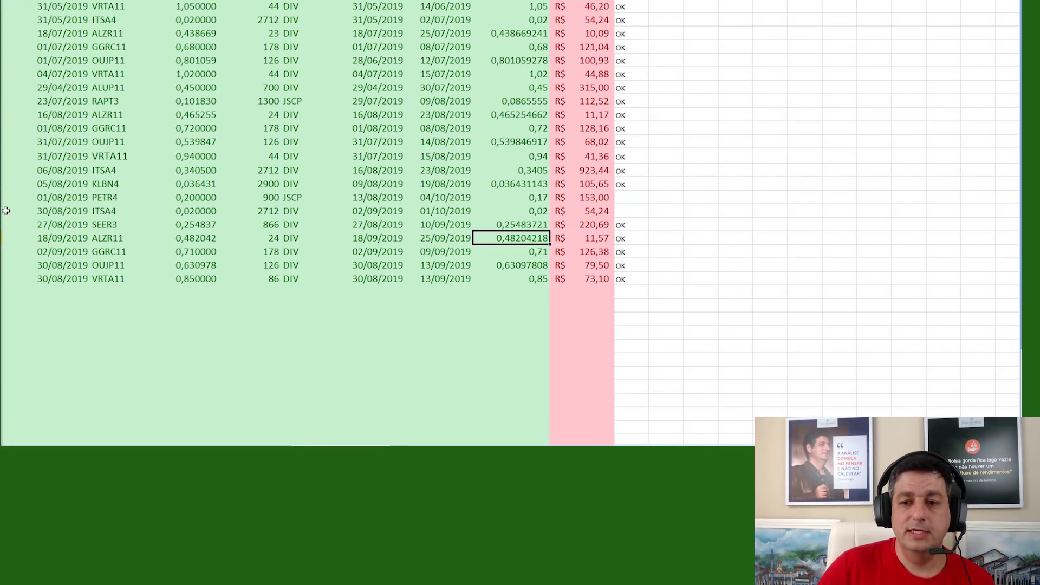
left_click_drag(100, 211, 102, 224)
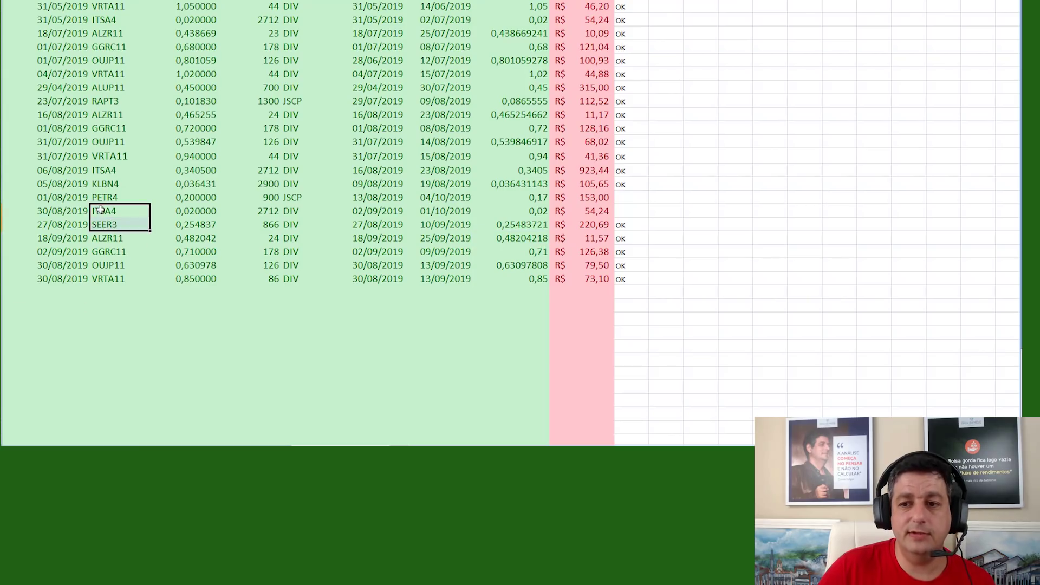
left_click(110, 222)
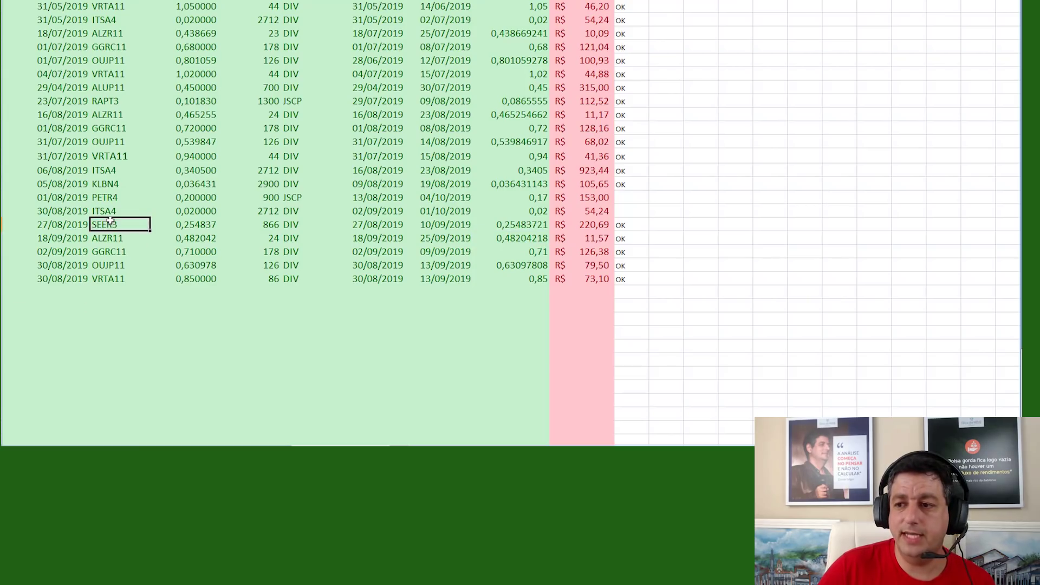
left_click(428, 224)
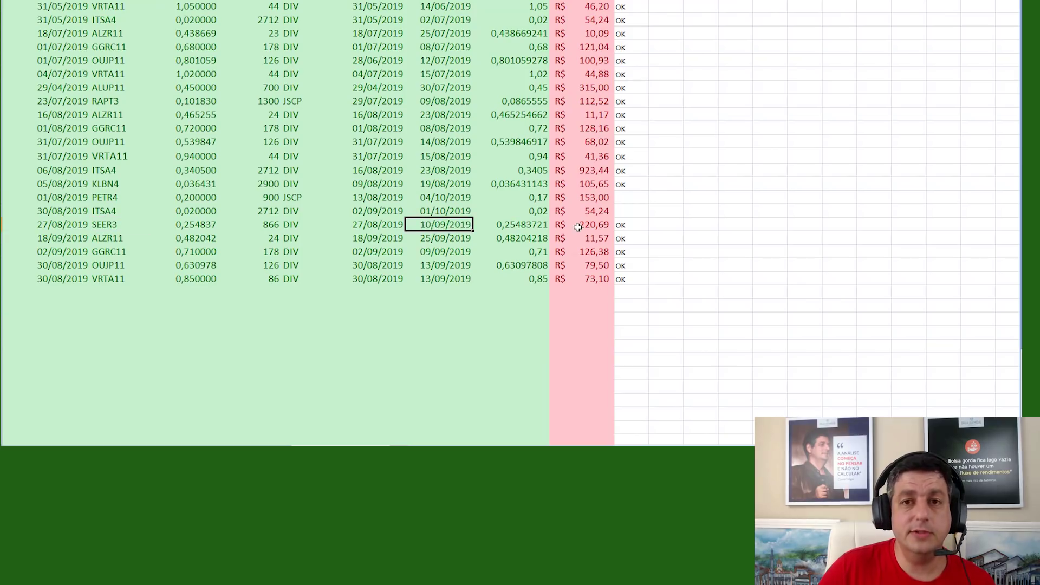
left_click_drag(5, 238, 2, 293)
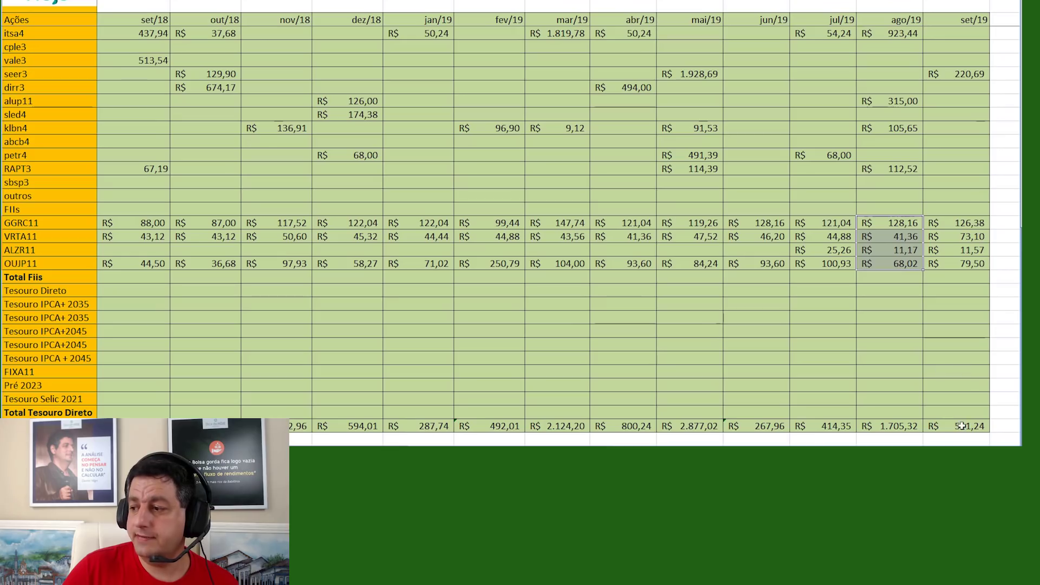
- Check the set/19 Total Rendimentos on the monthly income sheet and view the chart below the table
left_click(961, 427)
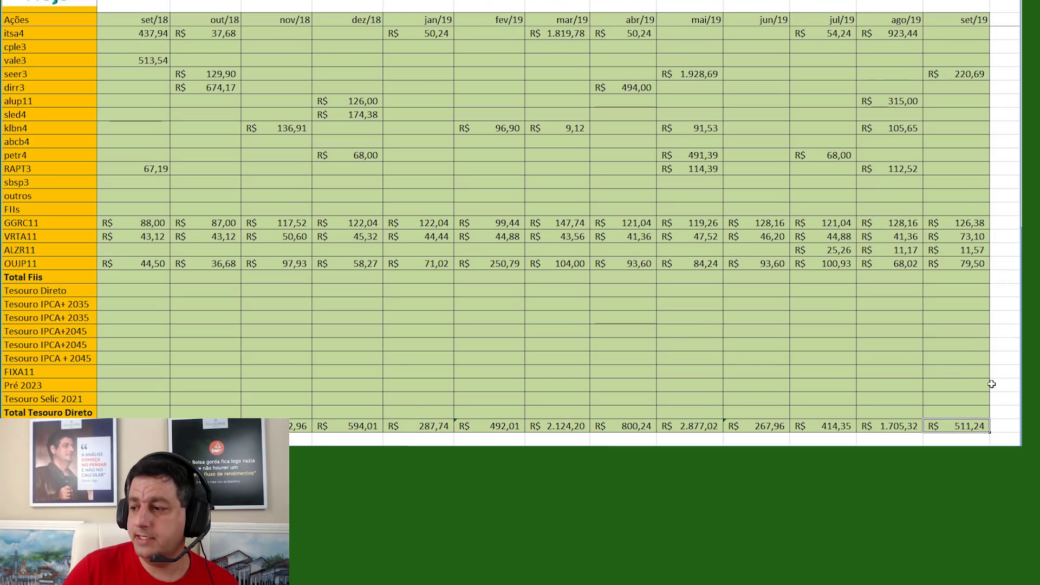
scroll(653, 368, "down", 10)
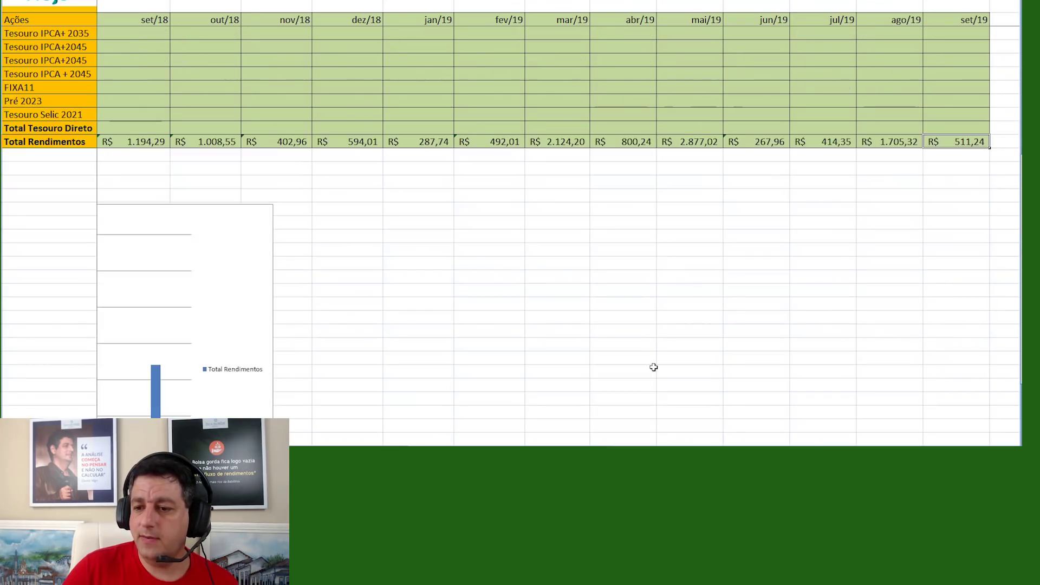
scroll(690, 378, "left", 6)
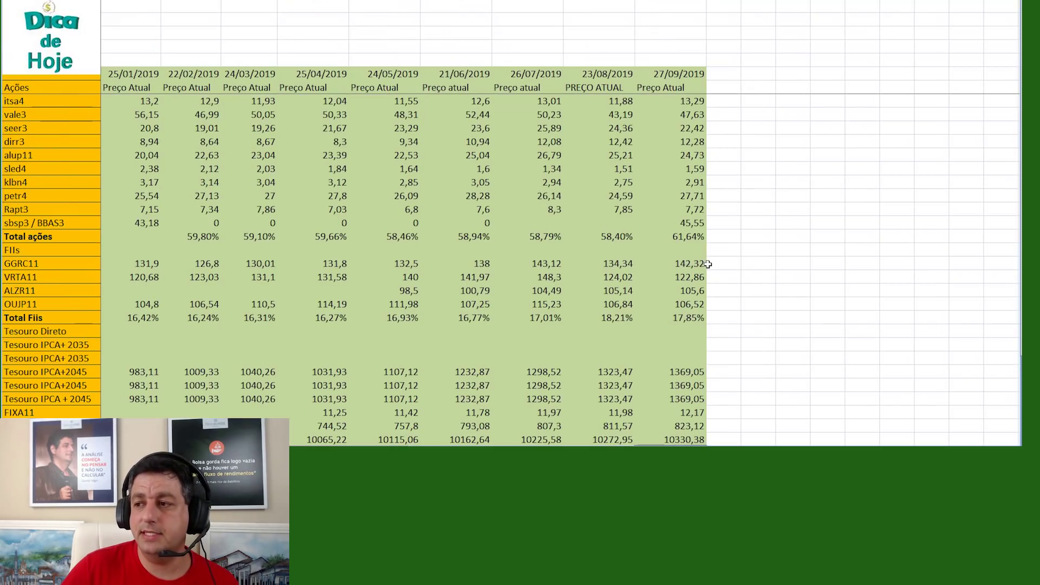
- Check the 23/08/2019 VALE3 purchase in the transaction log and compare vale3's 23/08/2019 and 27/09/2019 prices on the price sheet
scroll(724, 216, "up", 3)
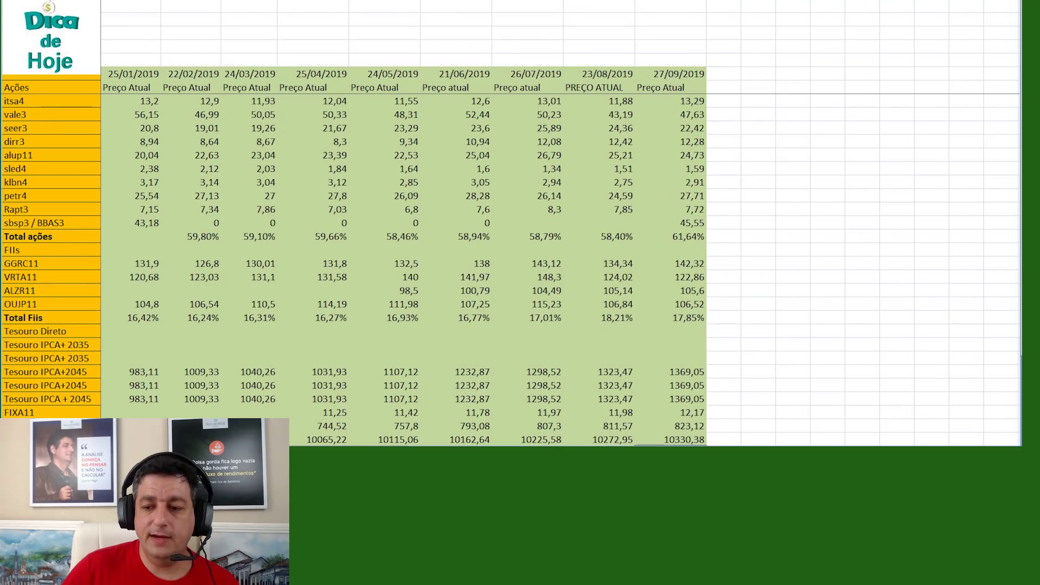
scroll(544, 337, "down", 5)
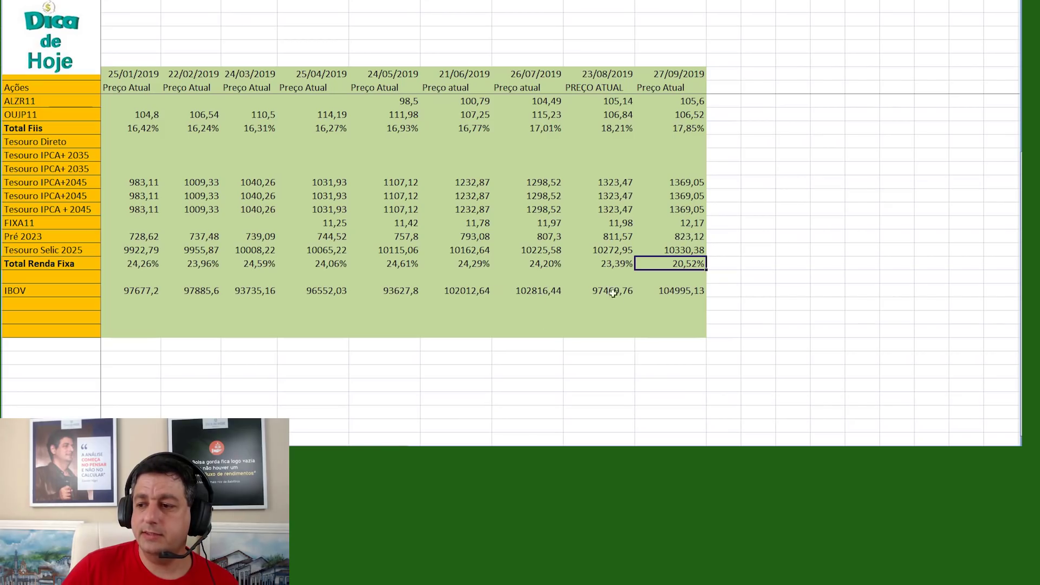
key("ctrl+Page_Up")
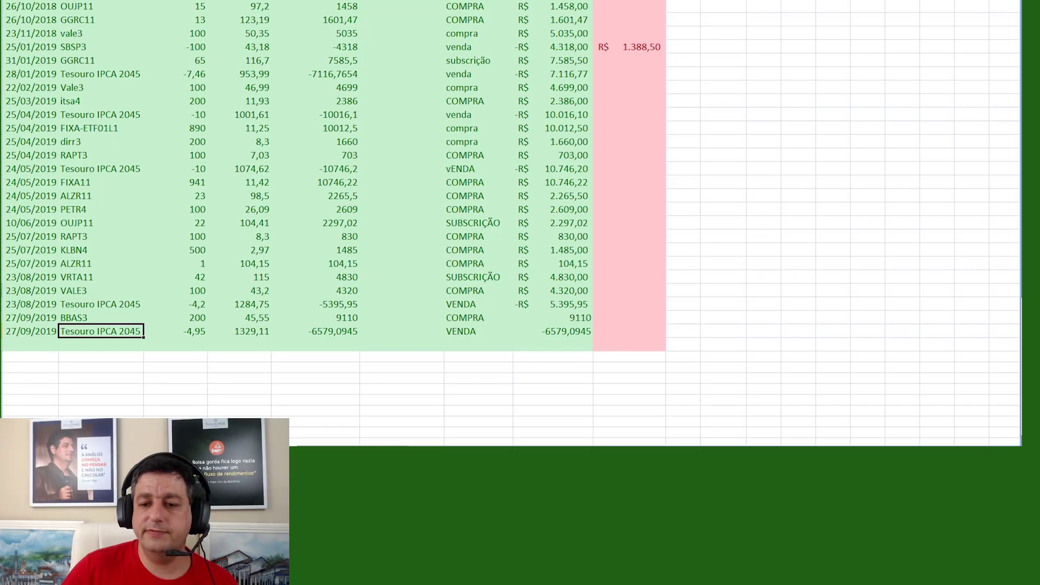
left_click(4, 291)
key("ctrl+Page_Down")
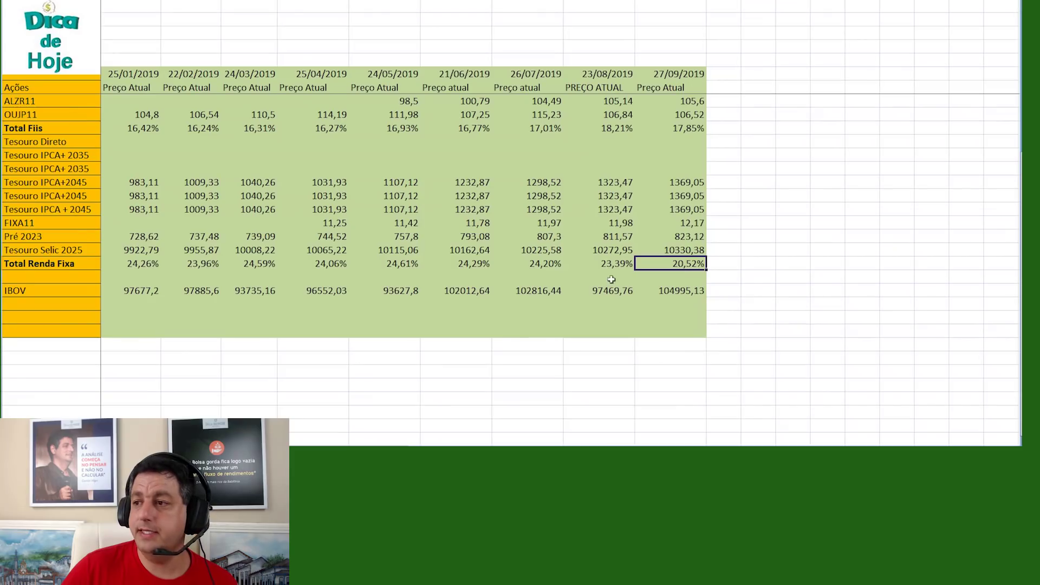
left_click(598, 116)
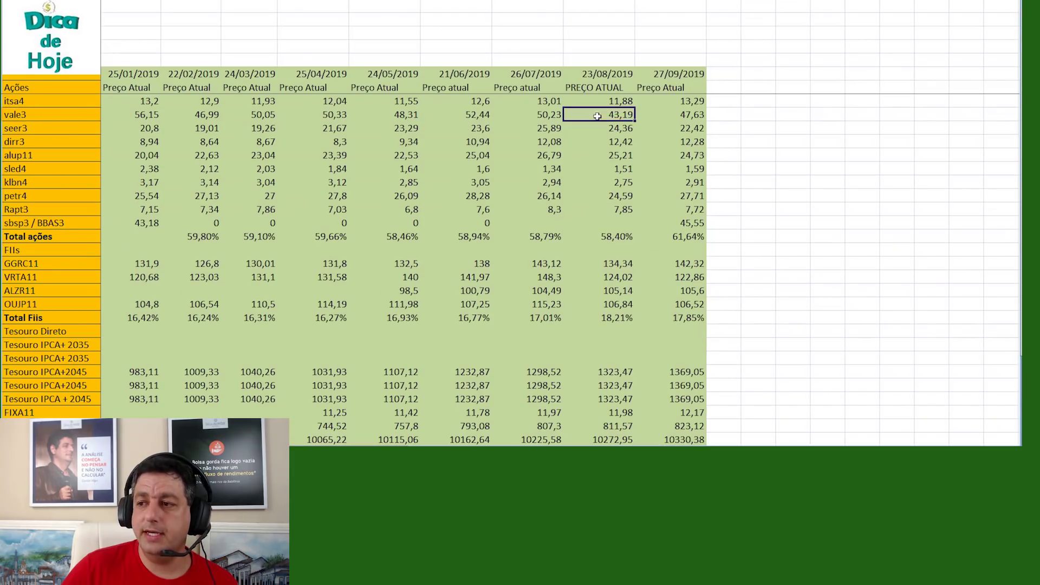
left_click(681, 117)
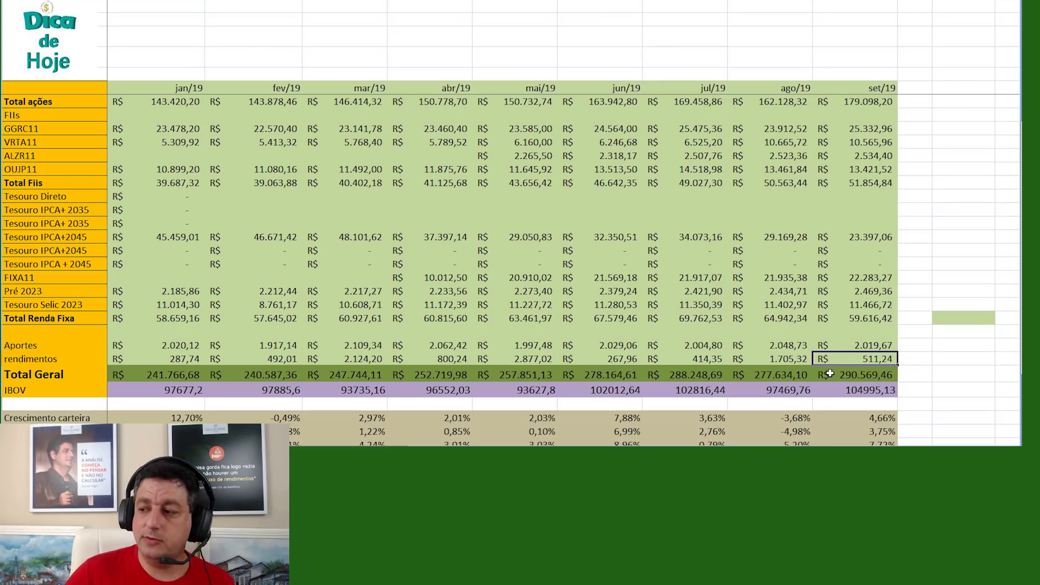
- Examine the set/19 Total Geral, accumulated Rendimentos and aportes totais on the portfolio summary sheet
left_click(830, 373)
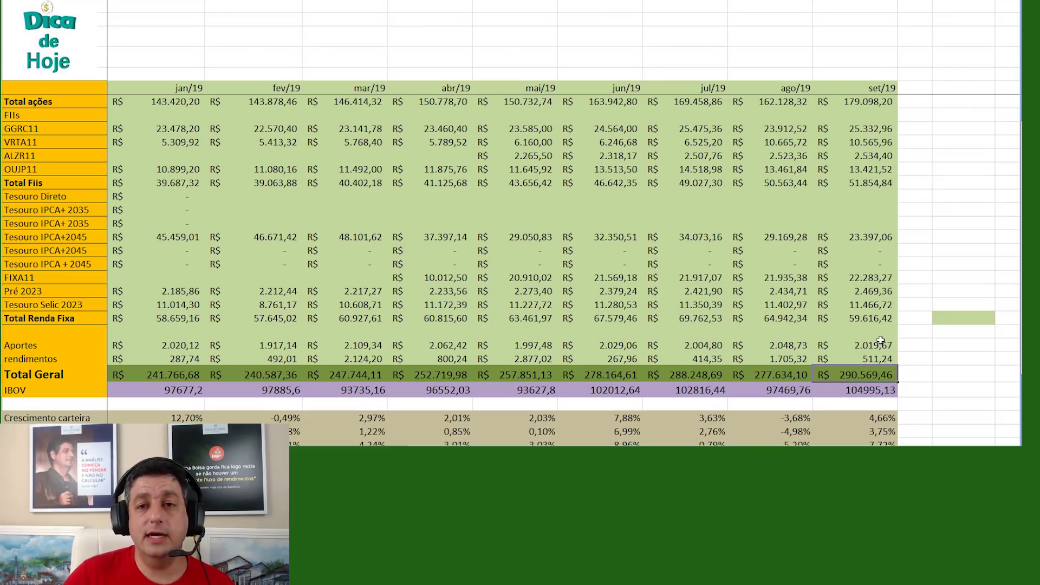
scroll(881, 340, "down", 2)
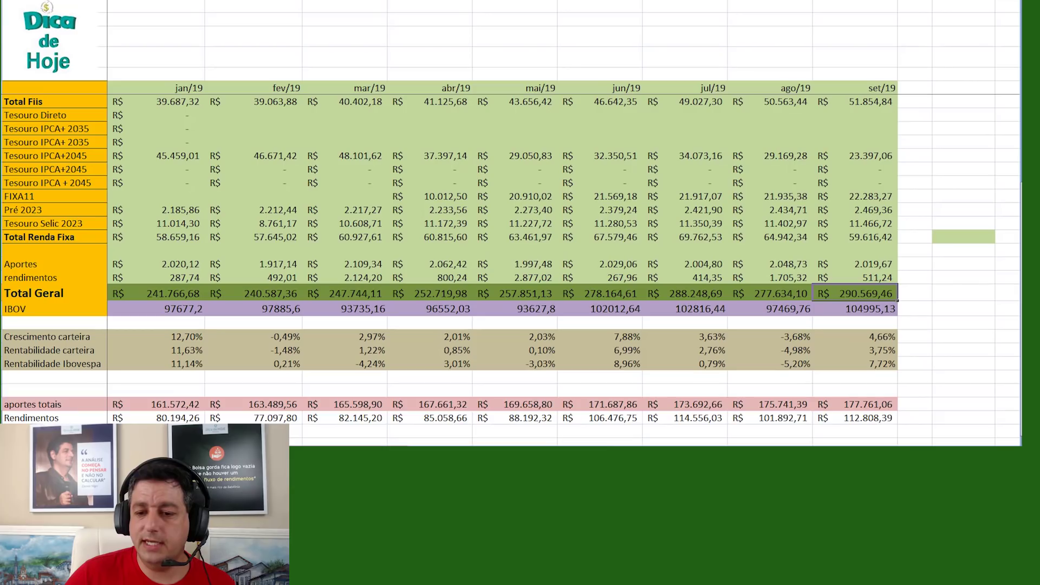
left_click(2, 417)
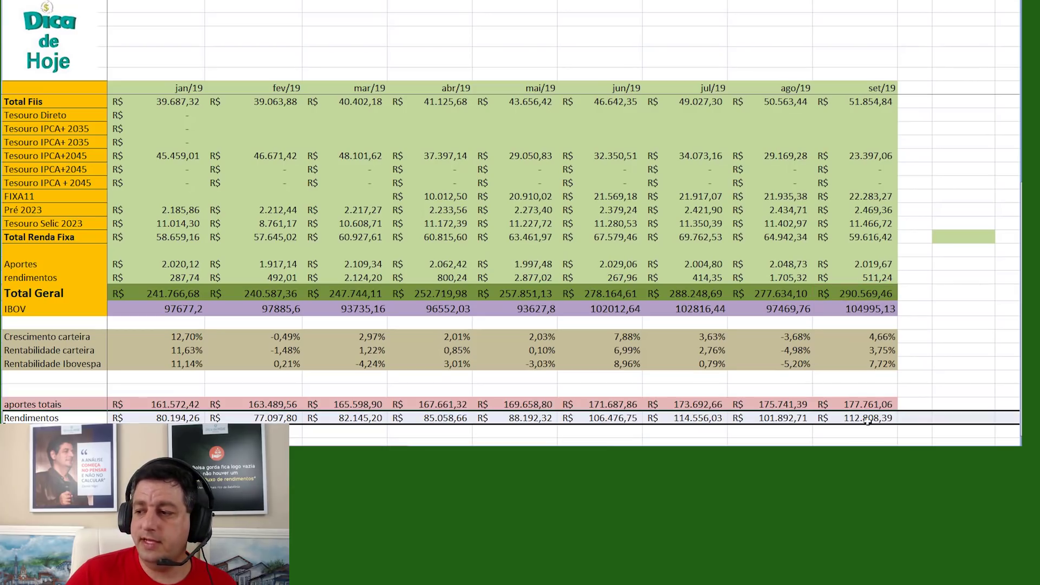
left_click(869, 420)
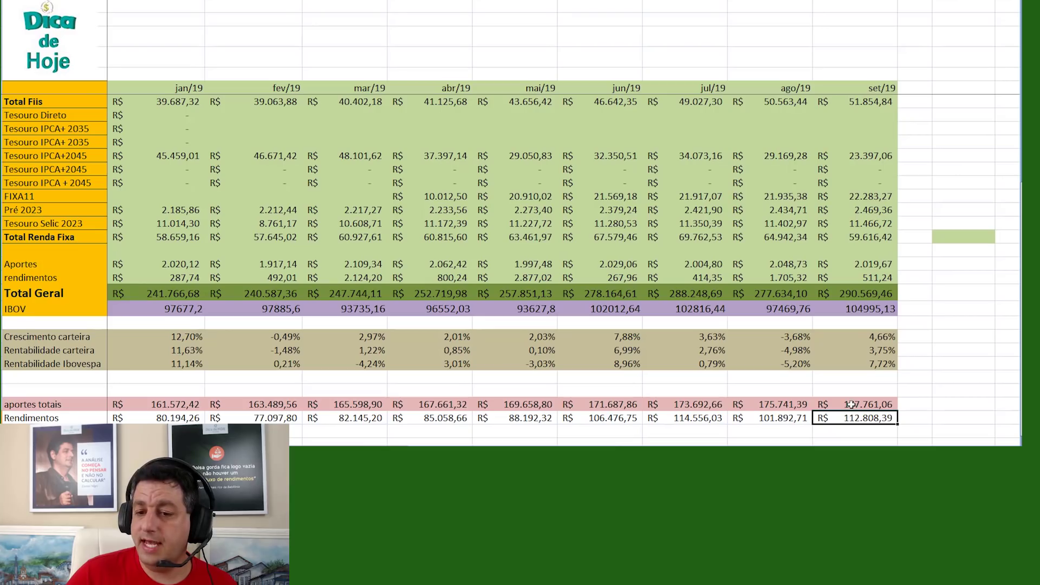
left_click(852, 405)
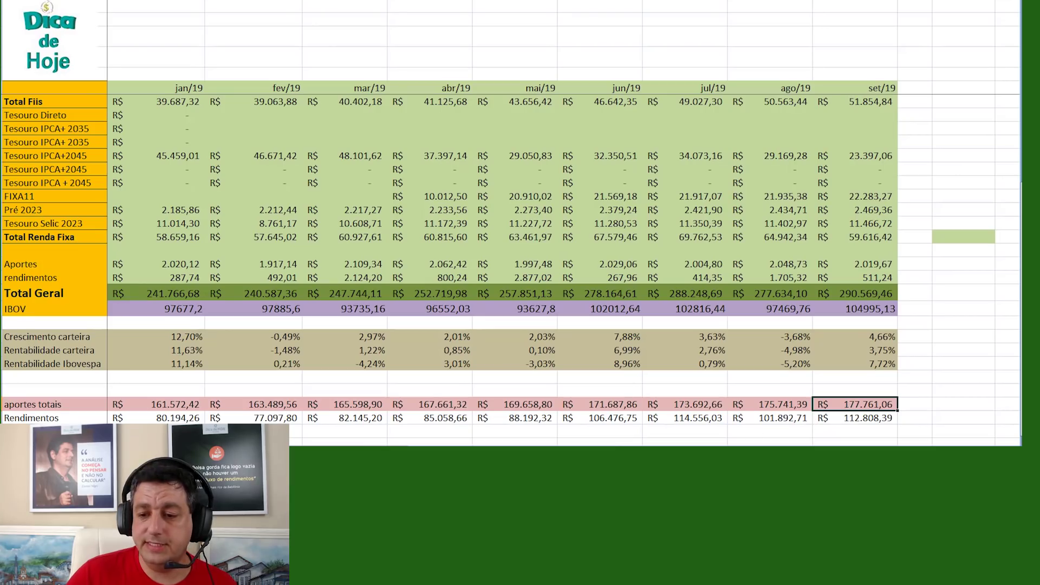
- Review the Total Rendimentos chart and monthly totals row, and return to the summary sheet's set/19 Rendimentos value
key("ctrl+Page_Down")
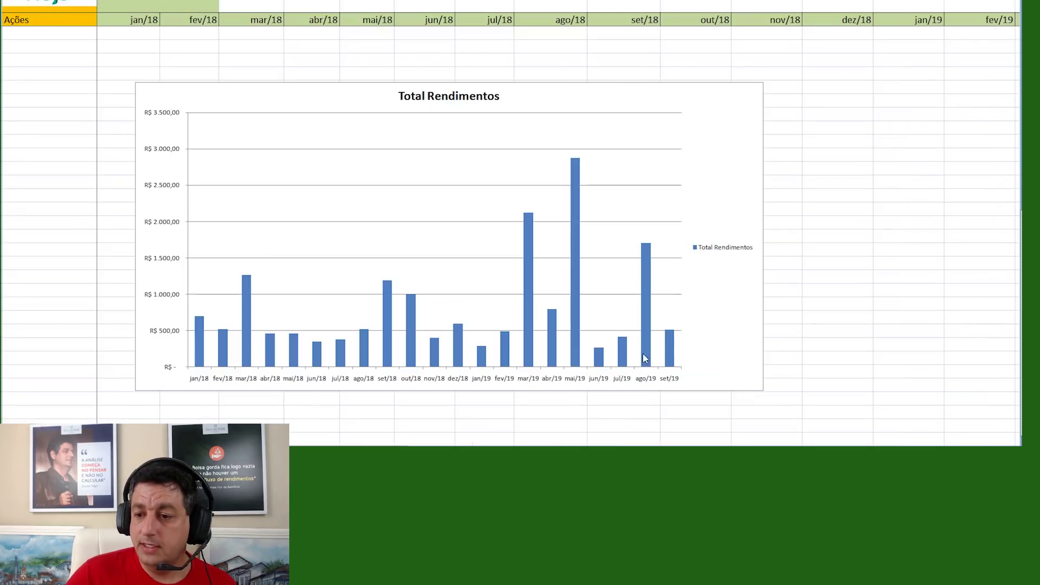
scroll(644, 358, "up", 7)
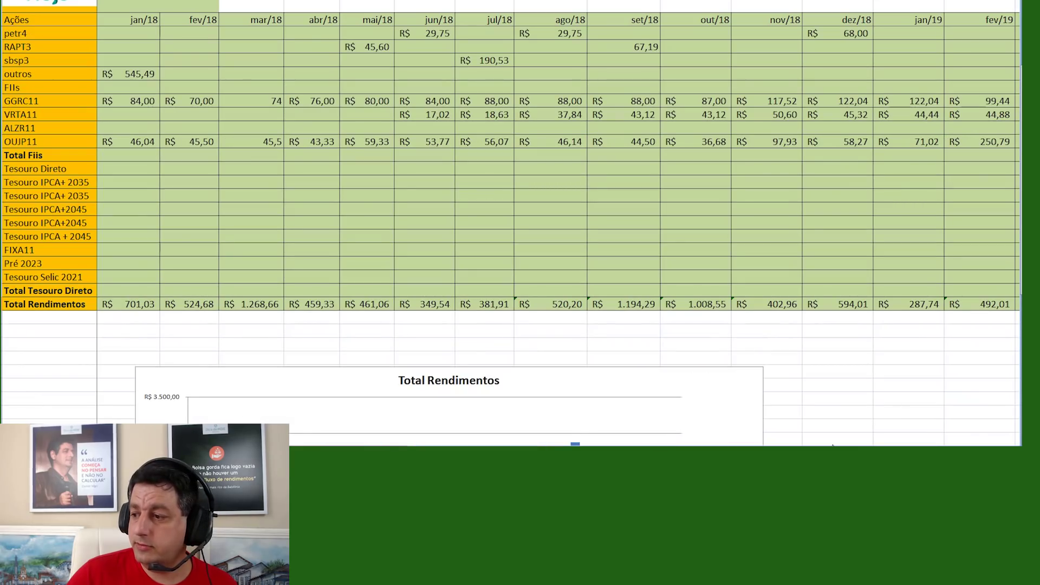
scroll(832, 441, "right", 6)
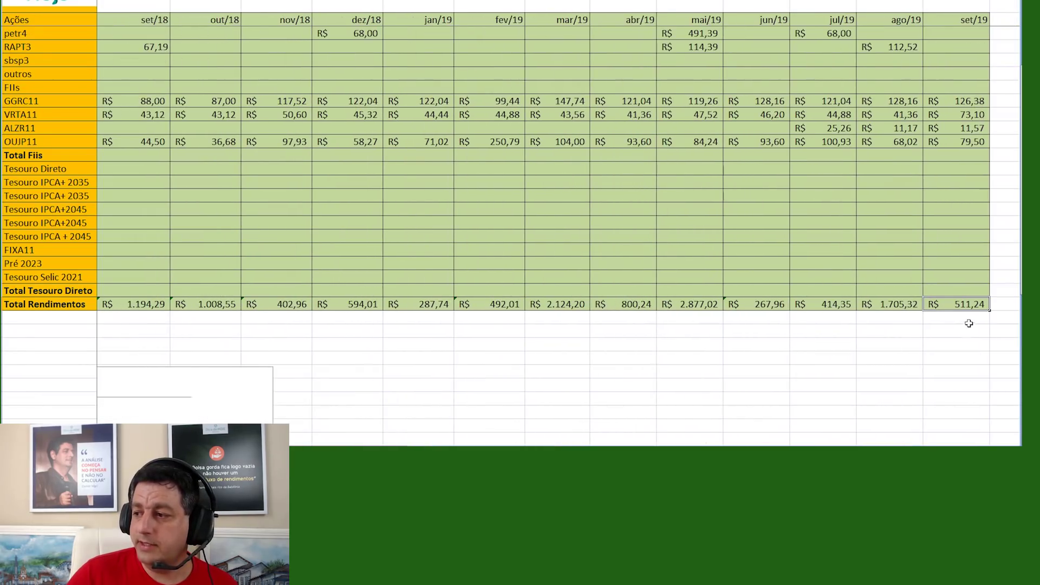
left_click_drag(980, 301, 65, 307)
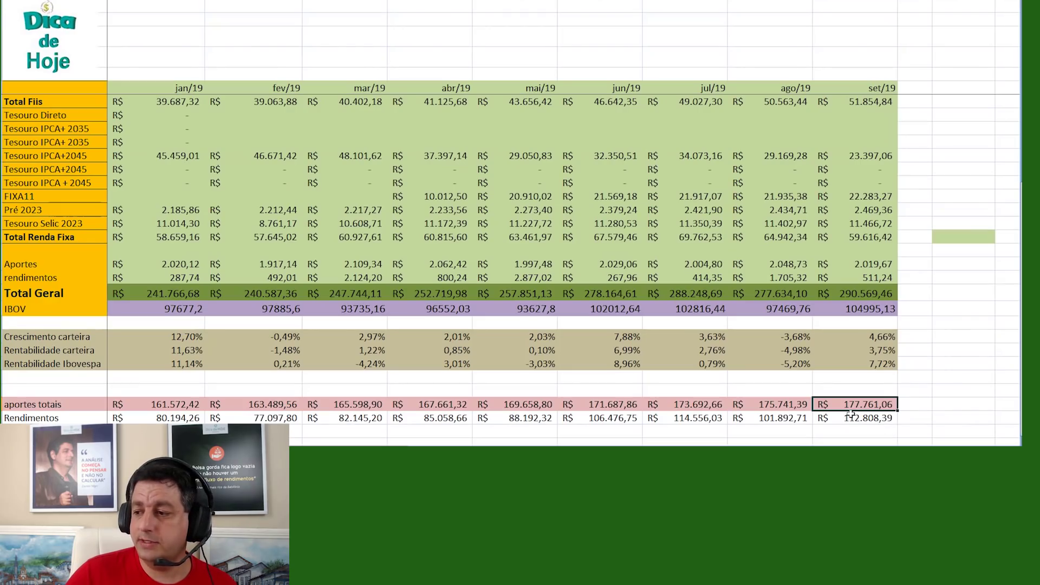
left_click(851, 415)
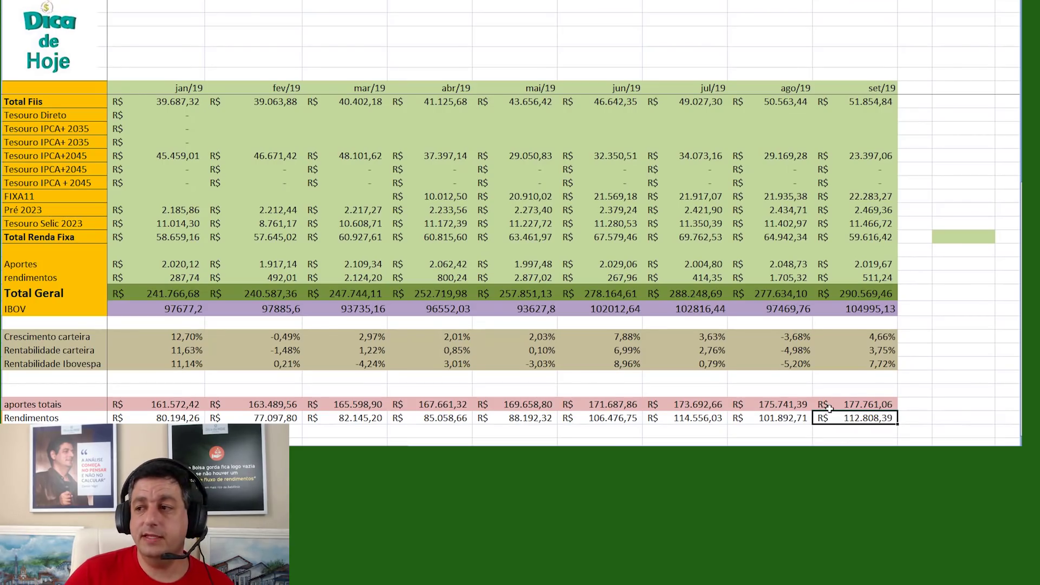
- Switch to the Dica de Hoje members' site and view the Comparação Das Carteiras table under Carteiras Calculadas – Ações
scroll(830, 409, "up", 6)
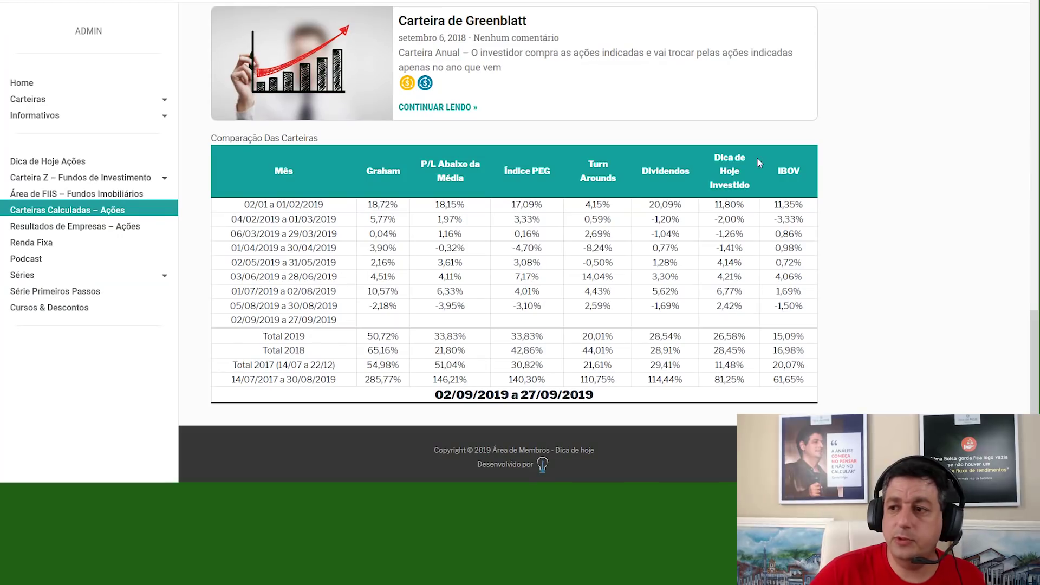
scroll(428, 259, "down", 1)
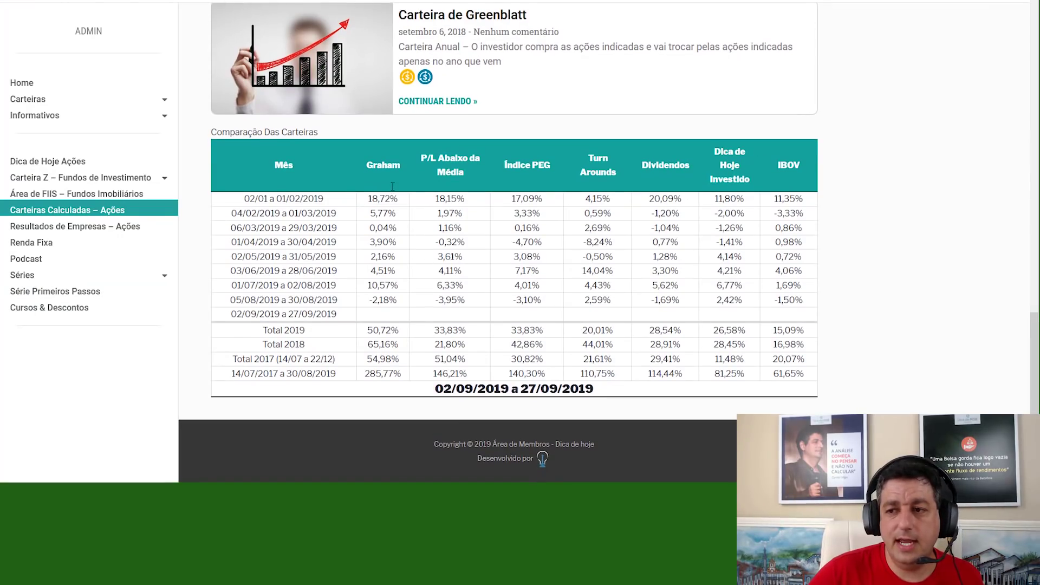